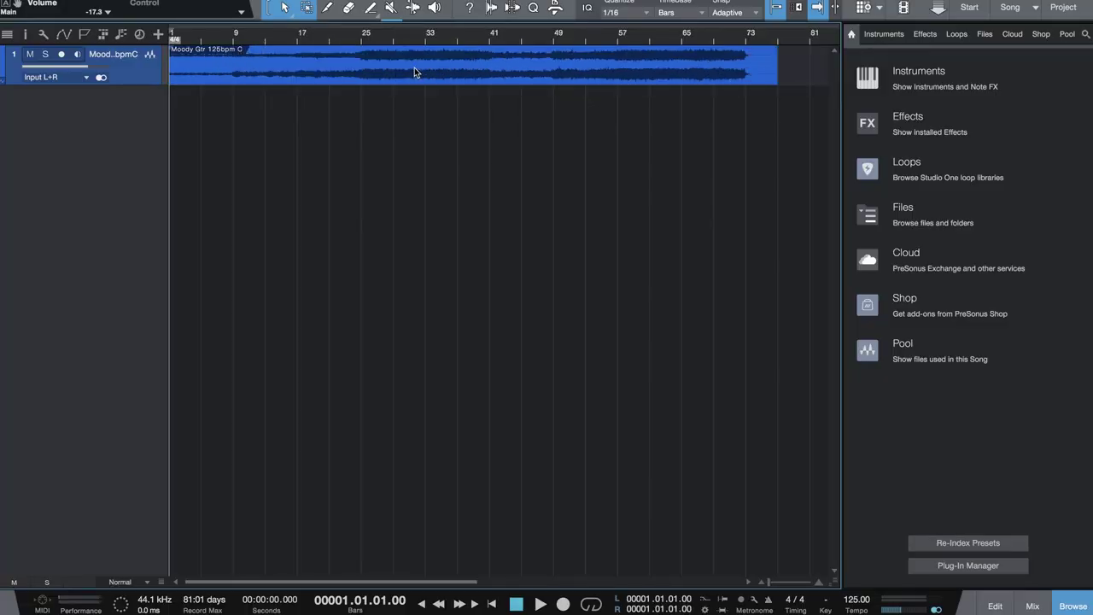
Step: Play the Moody Gtr guitar loop from bar 48, then stop it
{"action": "left_click", "coordinate": [553, 39]}
{"action": "key", "text": "space"}
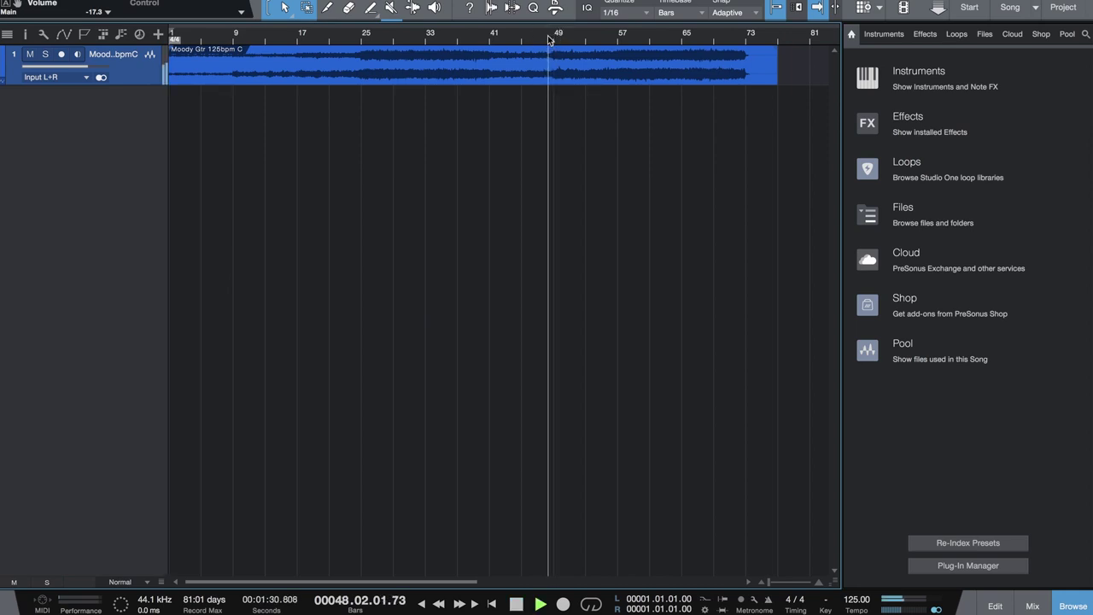
{"action": "key", "text": "space"}
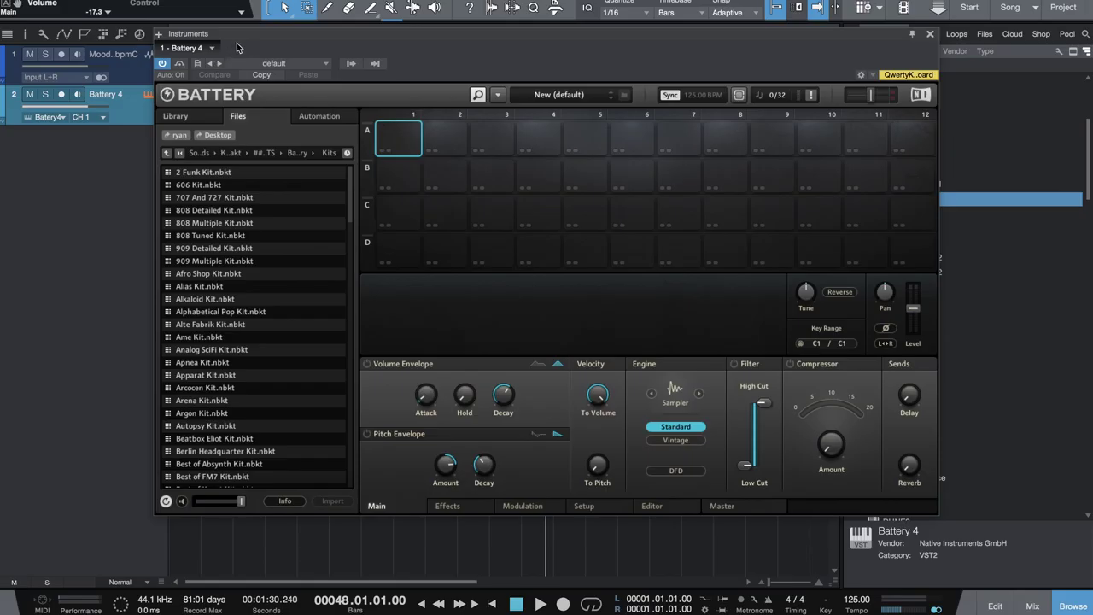
Step: Move the Battery 4 window aside and scroll the browser to the Drum Loops Kicks folder
{"action": "left_click_drag", "start_coordinate": [266, 35], "coordinate": [198, 1]}
{"action": "scroll", "coordinate": [195, 213], "scroll_direction": "down", "scroll_amount": 20}
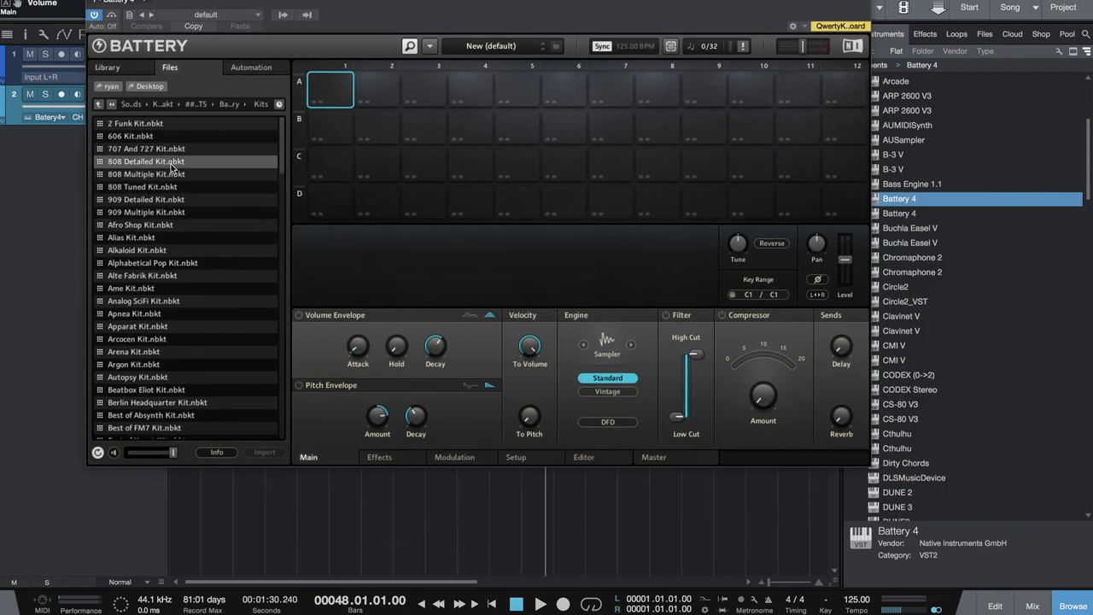
{"action": "scroll", "coordinate": [171, 165], "scroll_direction": "down", "scroll_amount": 15}
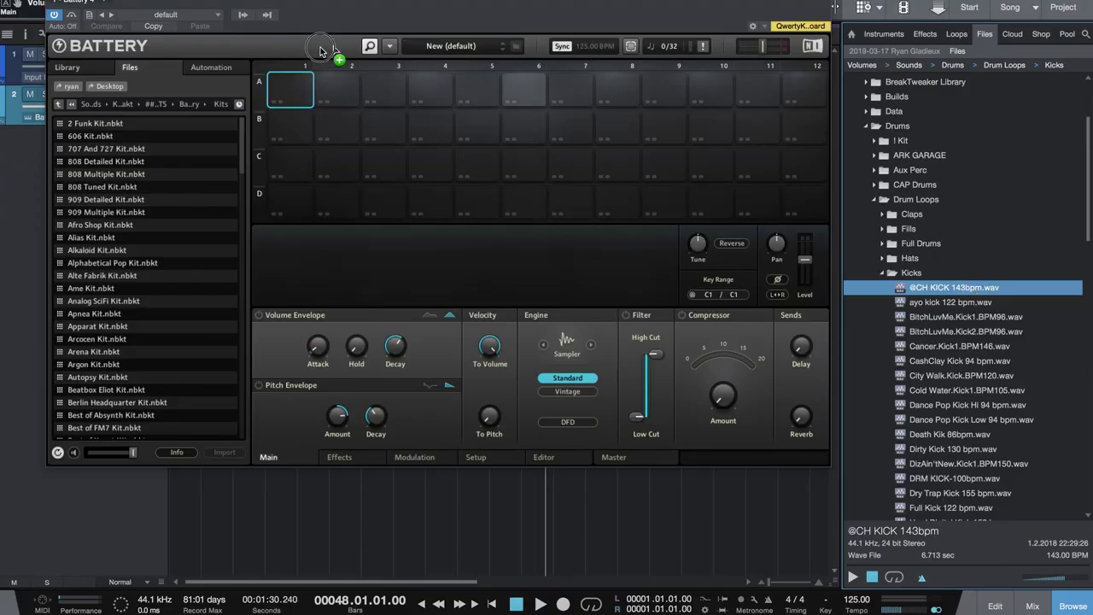
{"action": "left_click_drag", "start_coordinate": [292, 94], "coordinate": [292, 95]}
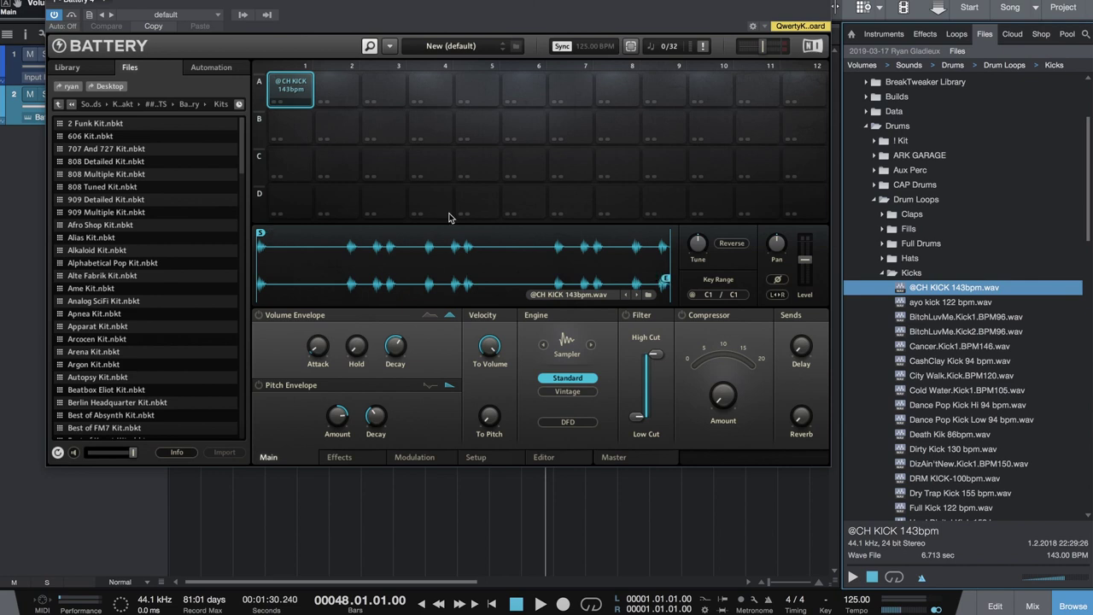
{"action": "left_click_drag", "start_coordinate": [668, 276], "coordinate": [288, 279]}
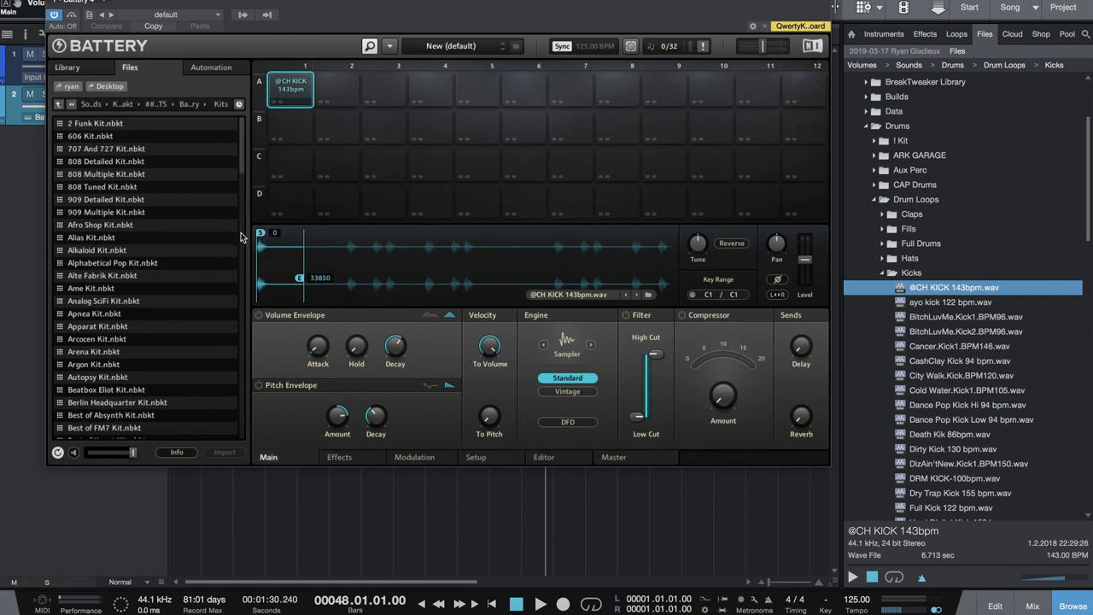
{"action": "left_click", "coordinate": [893, 272]}
{"action": "left_click", "coordinate": [884, 287]}
{"action": "scroll", "coordinate": [884, 313], "scroll_direction": "down", "scroll_amount": 5}
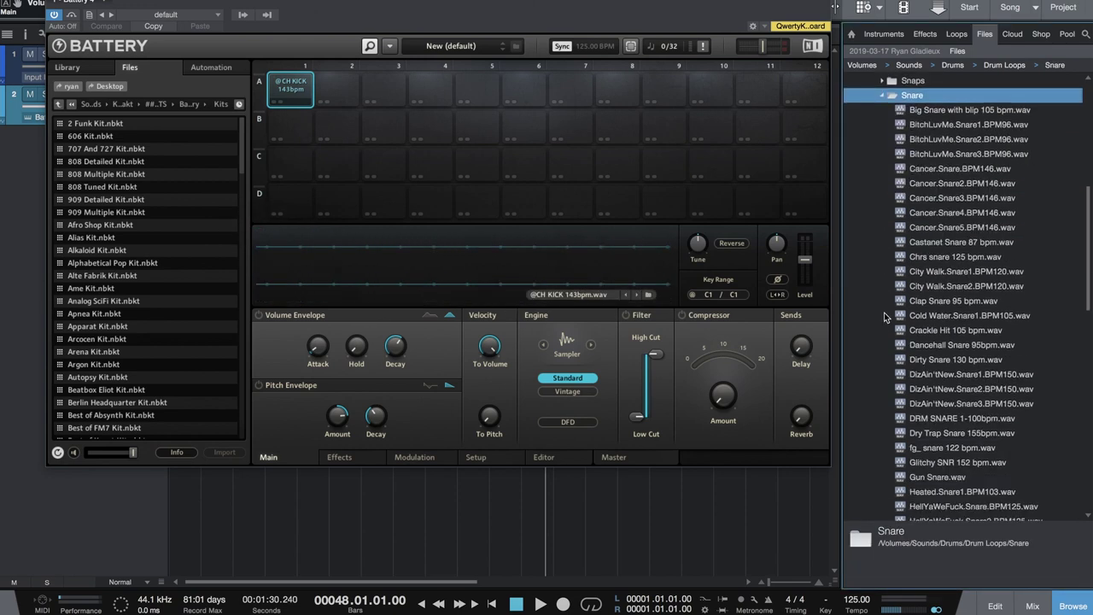
{"action": "scroll", "coordinate": [884, 312], "scroll_direction": "down", "scroll_amount": 10}
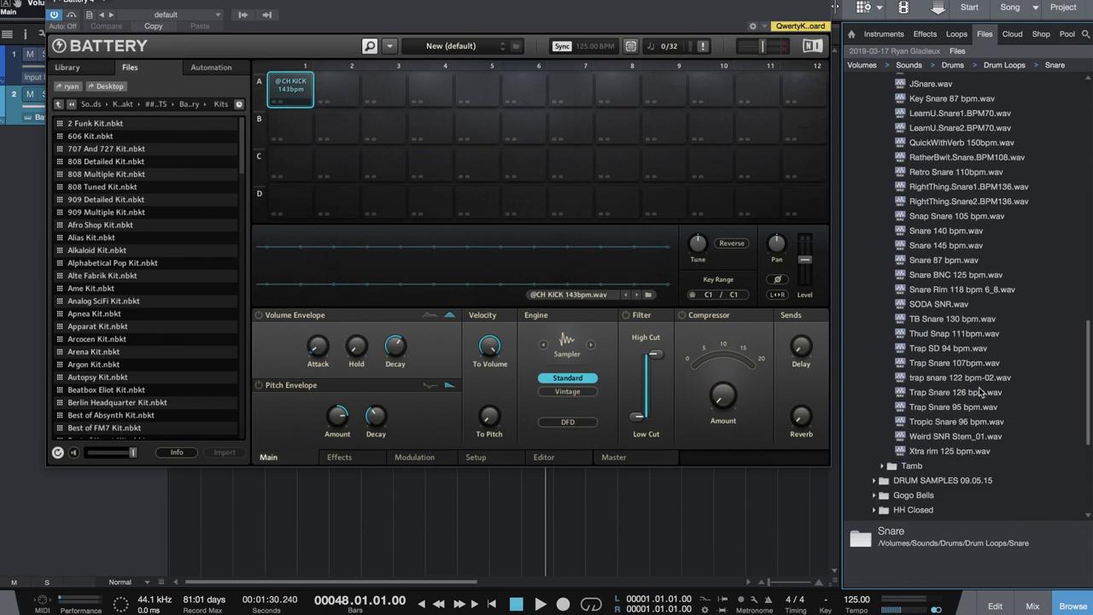
{"action": "mouse_move", "coordinate": [980, 392]}
{"action": "left_mouse_down"}
{"action": "mouse_move", "coordinate": [805, 261]}
{"action": "mouse_move", "coordinate": [386, 92]}
{"action": "left_mouse_up"}
{"action": "left_click", "coordinate": [384, 90]}
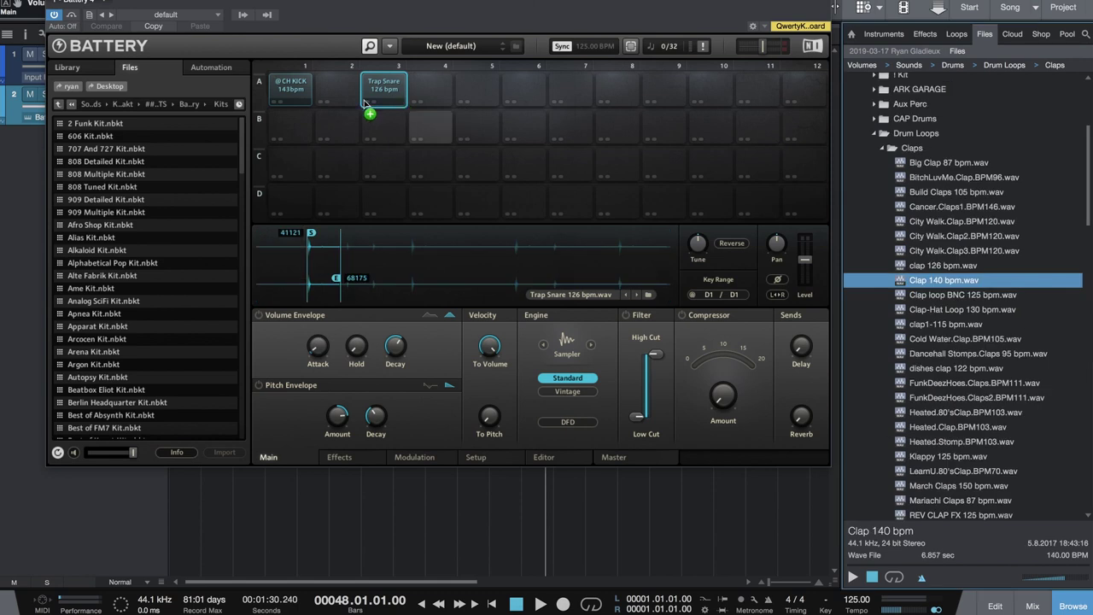
Step: Load Clap 140 bpm onto pad A2 and trim its start and end to the hit
{"action": "left_click_drag", "start_coordinate": [366, 104], "coordinate": [340, 90]}
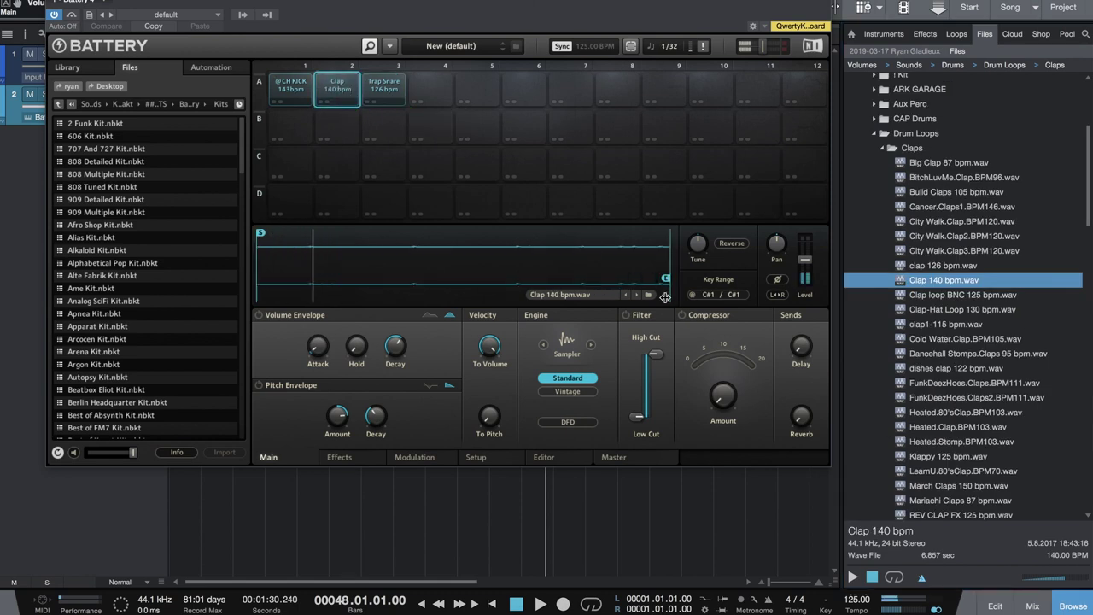
{"action": "left_click_drag", "start_coordinate": [665, 297], "coordinate": [393, 278]}
{"action": "left_click_drag", "start_coordinate": [261, 233], "coordinate": [314, 232]}
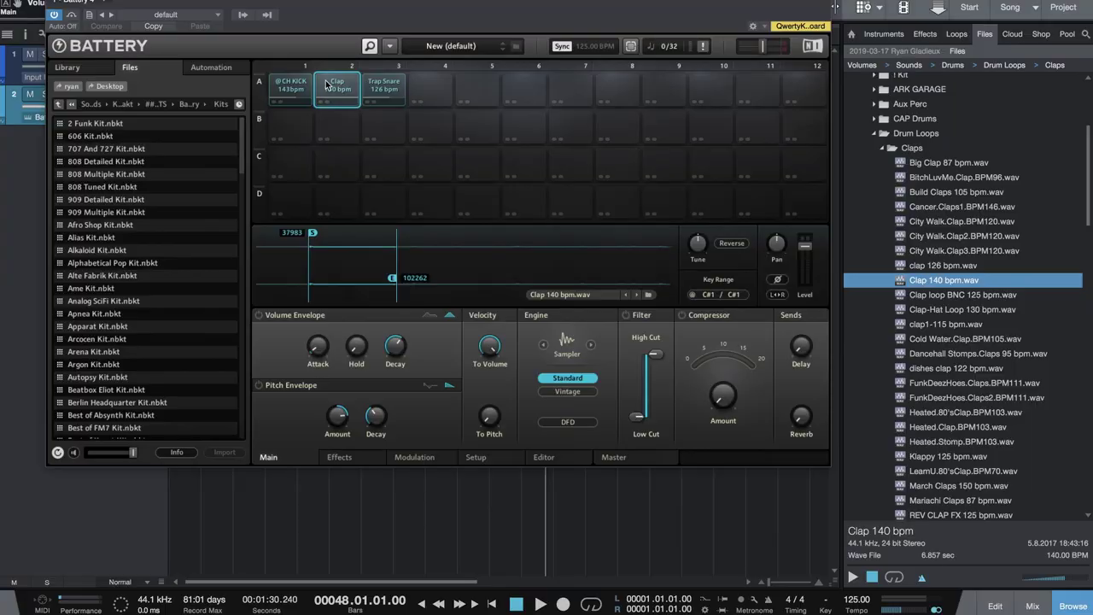
{"action": "left_click", "coordinate": [291, 86]}
Step: Audition the CAP Drums hihats and load Hihat (4) onto pad A4
{"action": "left_click", "coordinate": [384, 85]}
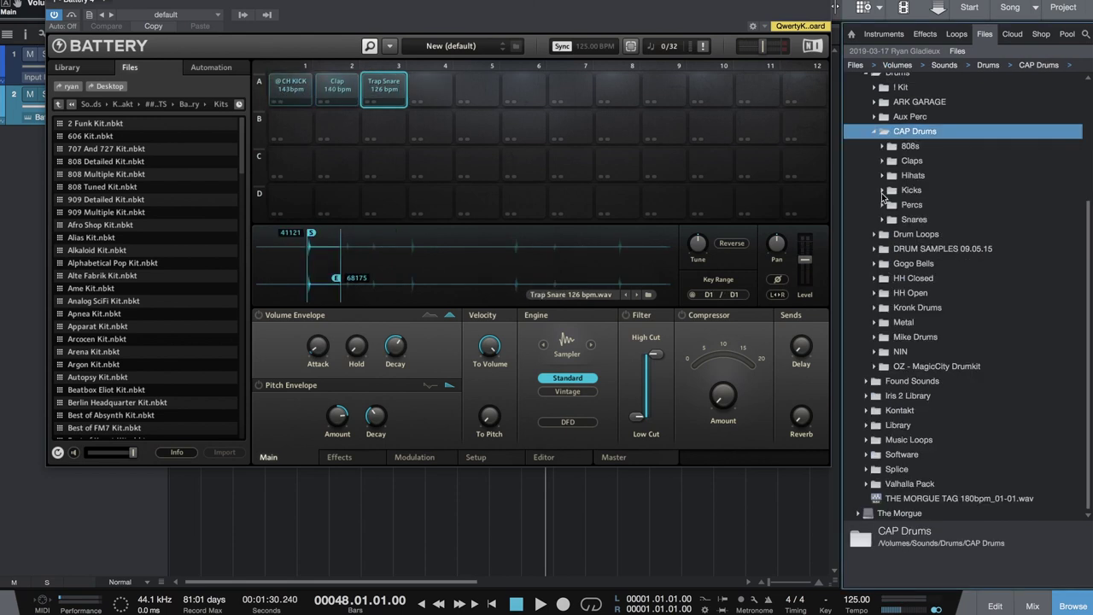
{"action": "left_click", "coordinate": [883, 178]}
{"action": "left_click", "coordinate": [938, 207]}
{"action": "left_click", "coordinate": [943, 195]}
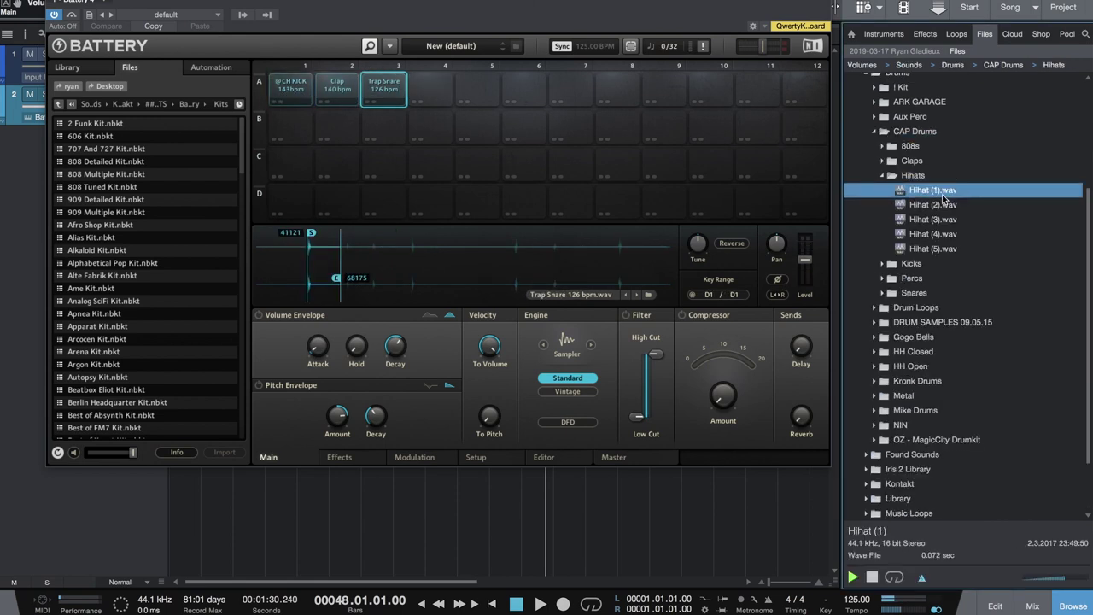
{"action": "left_click", "coordinate": [938, 236]}
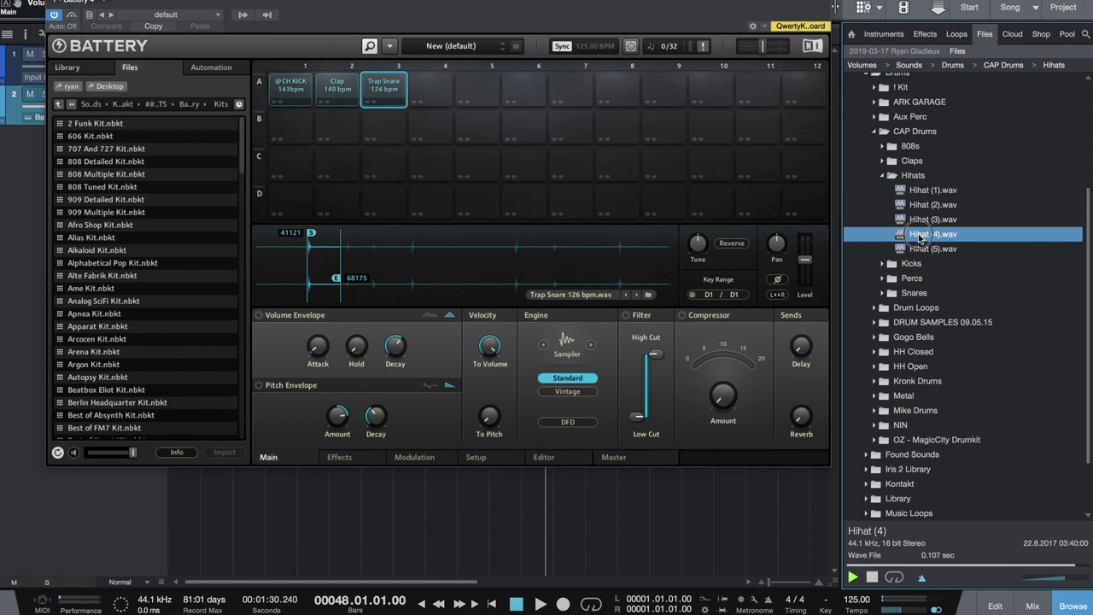
{"action": "left_click_drag", "start_coordinate": [921, 239], "coordinate": [437, 95]}
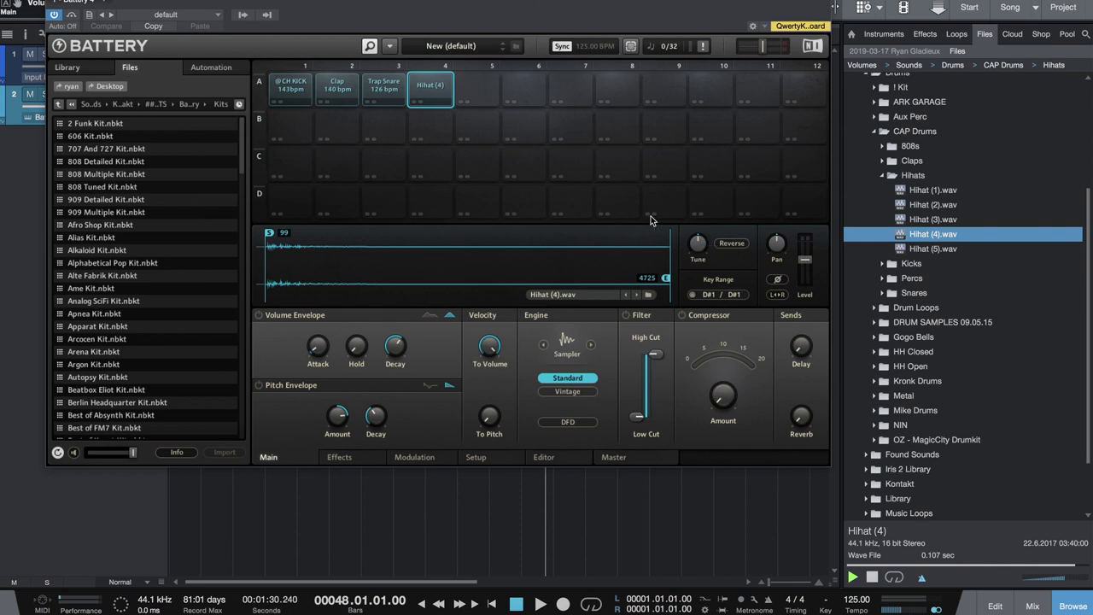
Step: Select the kick pad A1 in Battery 4 to adjust its sound
{"action": "left_click", "coordinate": [290, 89]}
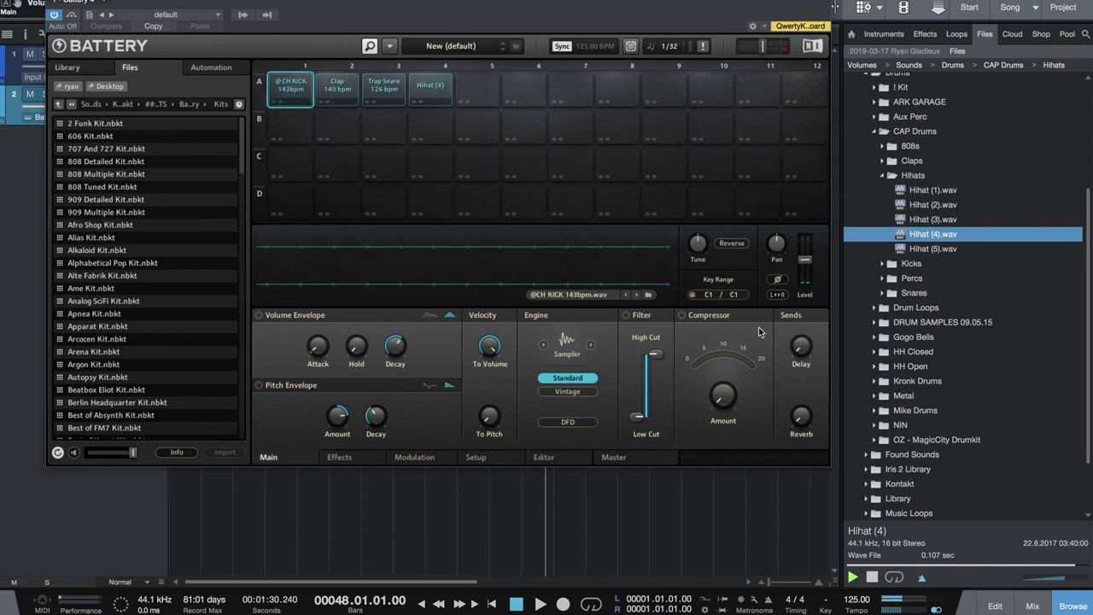
{"action": "mouse_move", "coordinate": [698, 244]}
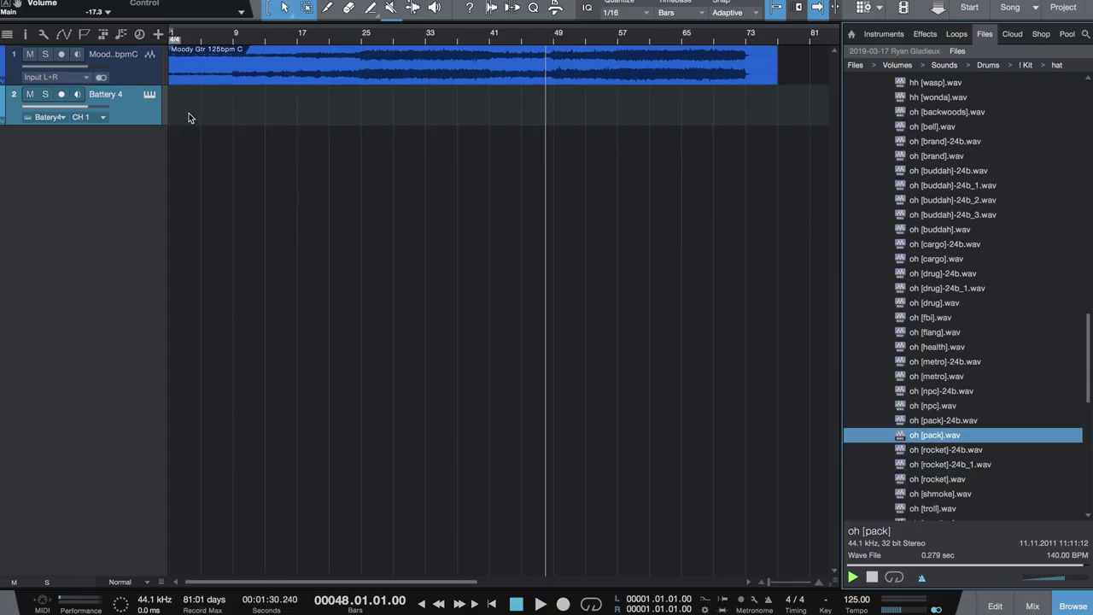
Step: Create a Battery 4 part starting at bar 1 and open it in an enlarged note editor
{"action": "double_click", "coordinate": [190, 117]}
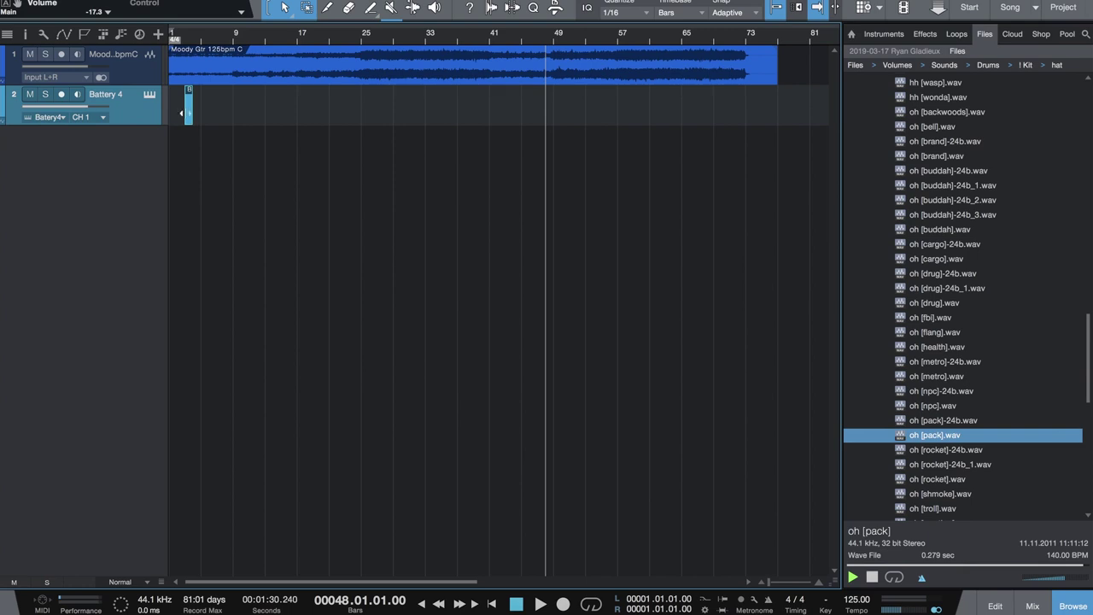
{"action": "left_click_drag", "start_coordinate": [182, 113], "coordinate": [141, 110]}
{"action": "double_click", "coordinate": [210, 107]}
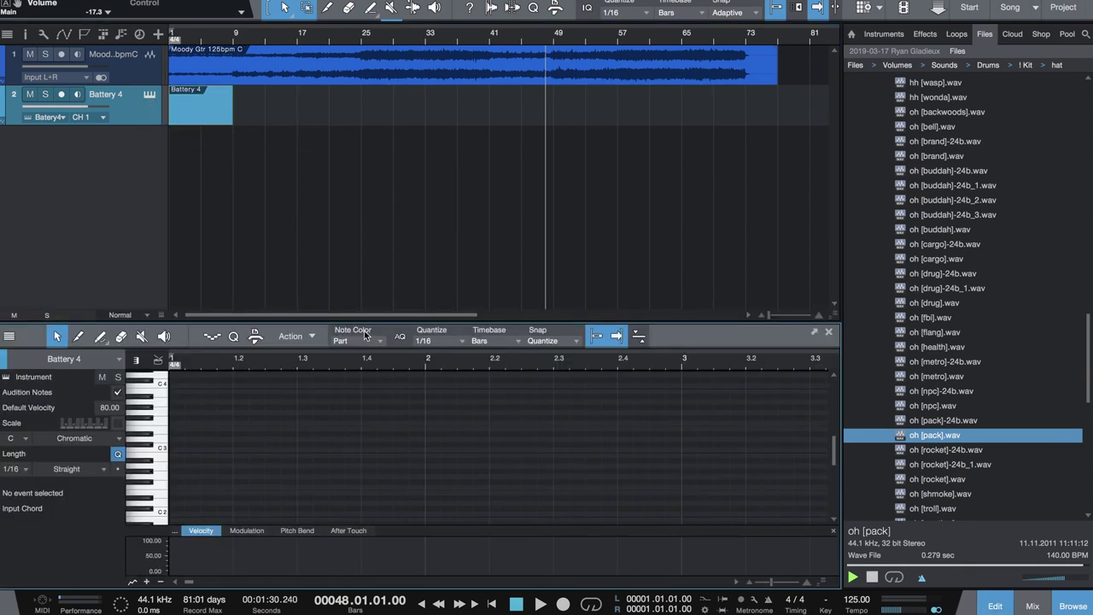
{"action": "left_click_drag", "start_coordinate": [366, 324], "coordinate": [378, 203]}
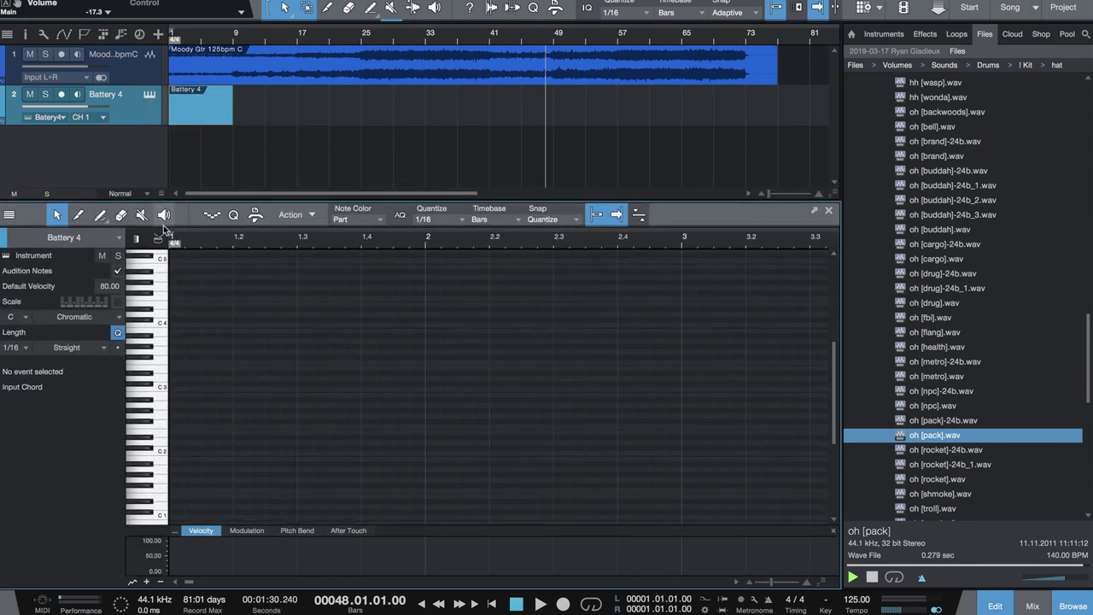
Step: Switch the editor to drum view showing all pitches and place a D3 hit at bar 1
{"action": "left_click", "coordinate": [157, 239]}
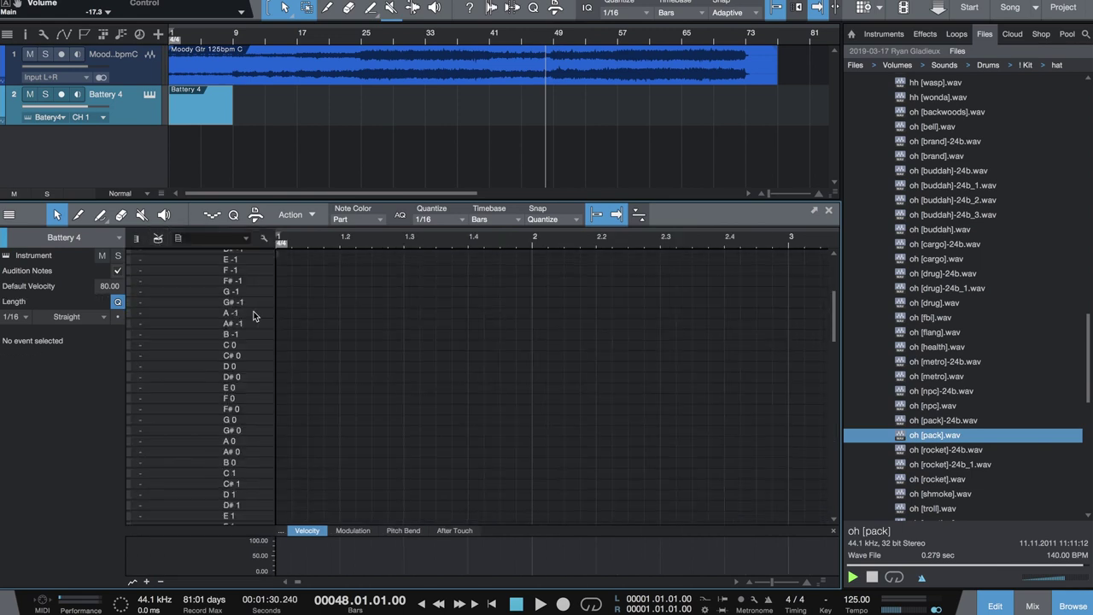
{"action": "left_click", "coordinate": [158, 238]}
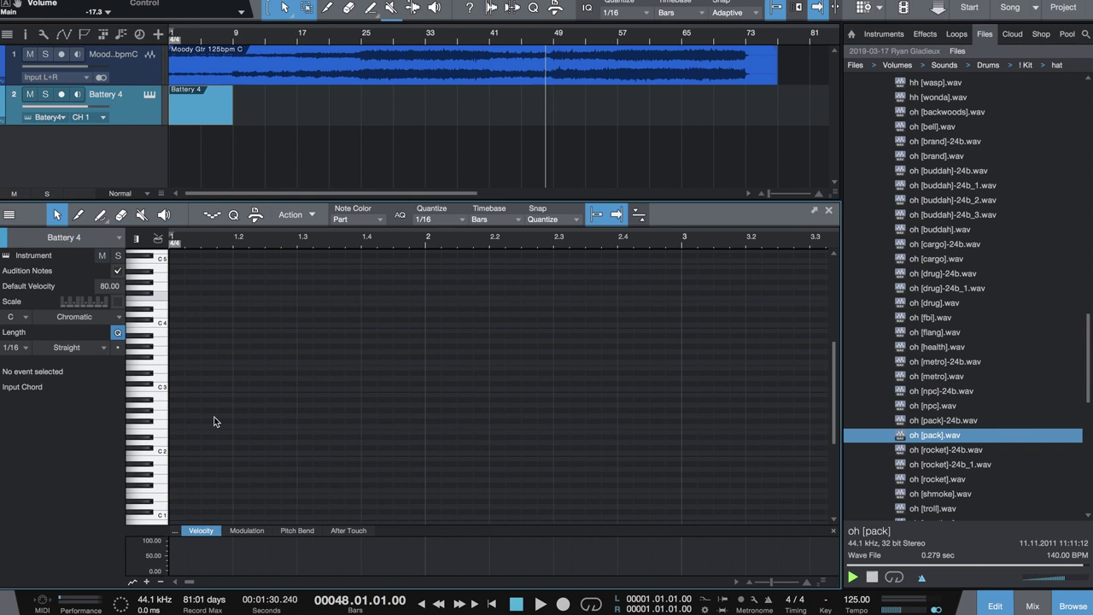
{"action": "left_click_drag", "start_coordinate": [178, 379], "coordinate": [220, 379]}
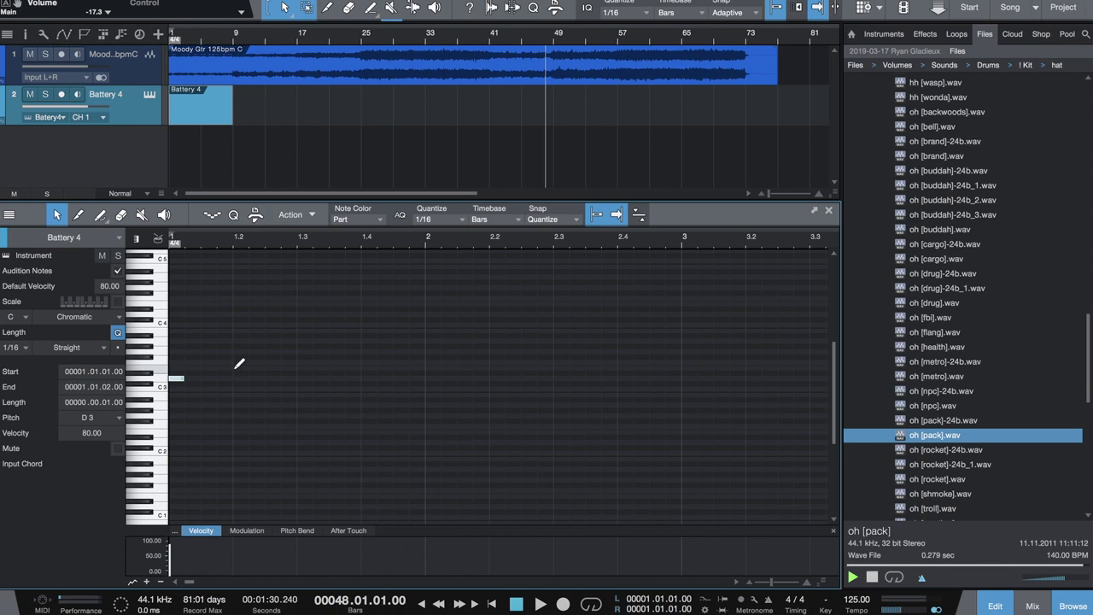
{"action": "left_click", "coordinate": [155, 236]}
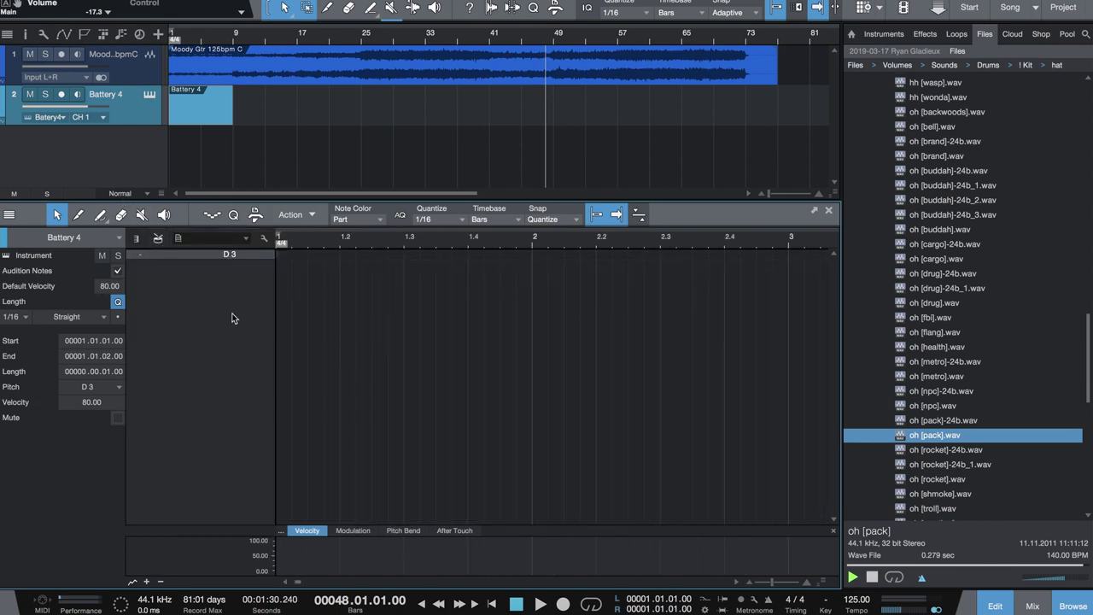
{"action": "left_click", "coordinate": [261, 238]}
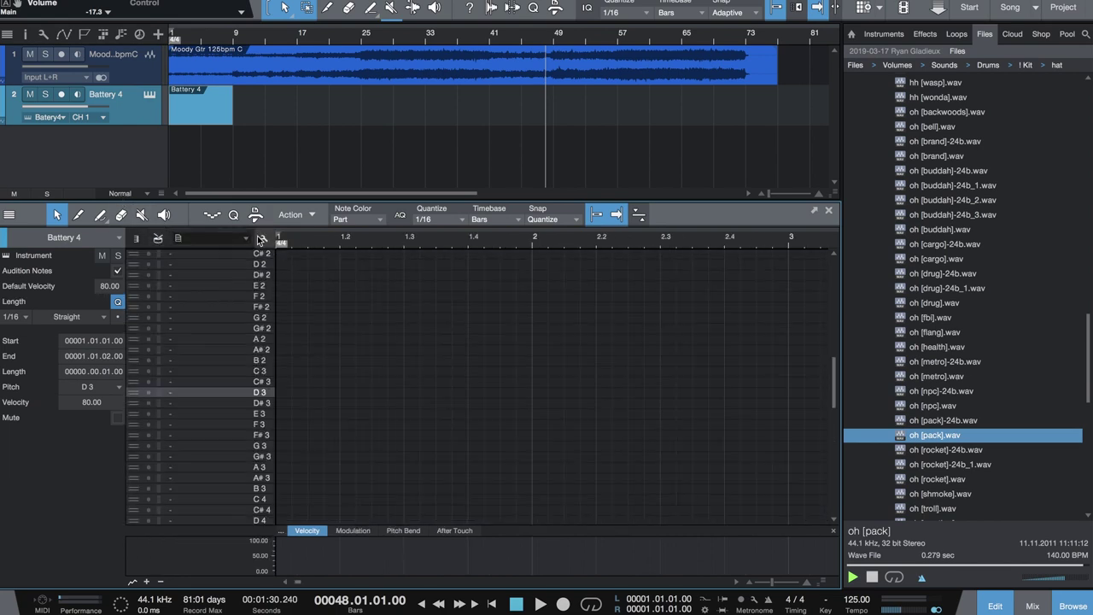
{"action": "left_click", "coordinate": [285, 395]}
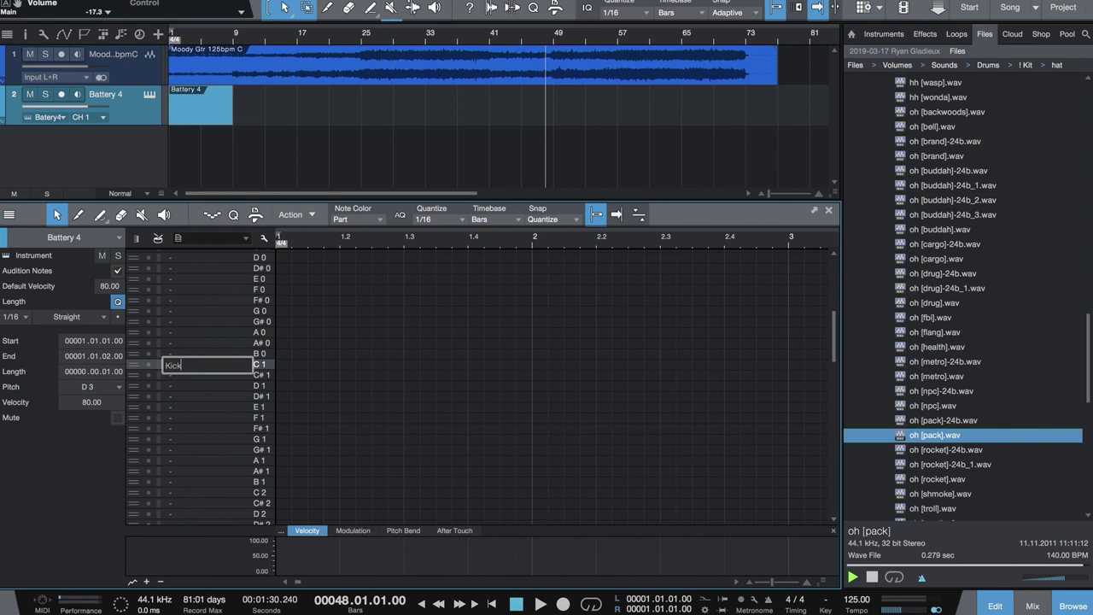
Step: Confirm Kick on C1, then name the D#1 row Hat and the E1 row Open Hat
{"action": "key", "text": "Return"}
{"action": "double_click", "coordinate": [235, 375]}
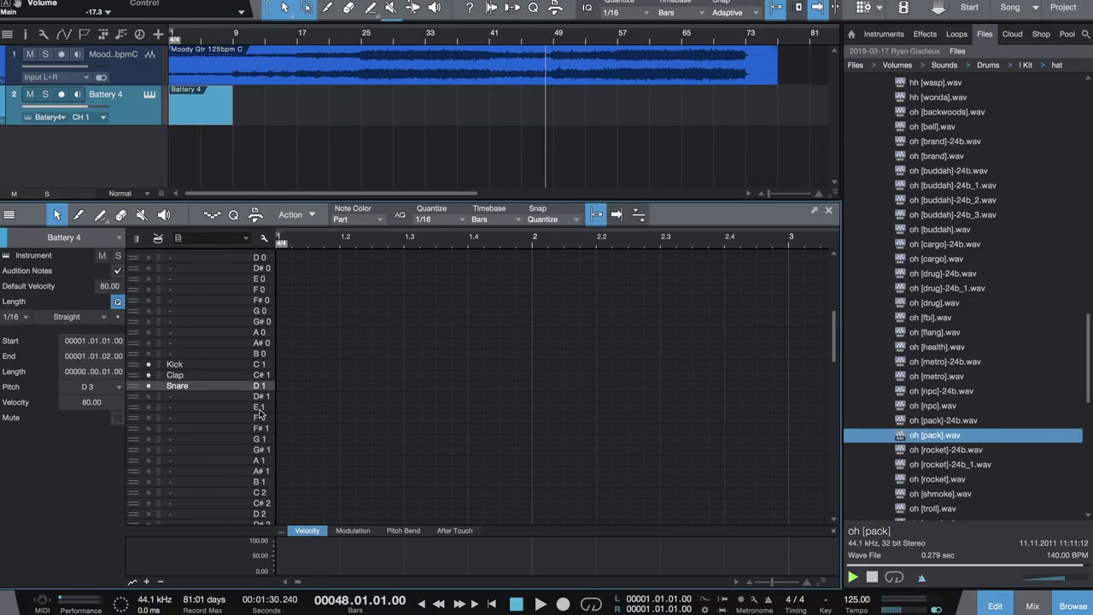
{"action": "left_click", "coordinate": [194, 396]}
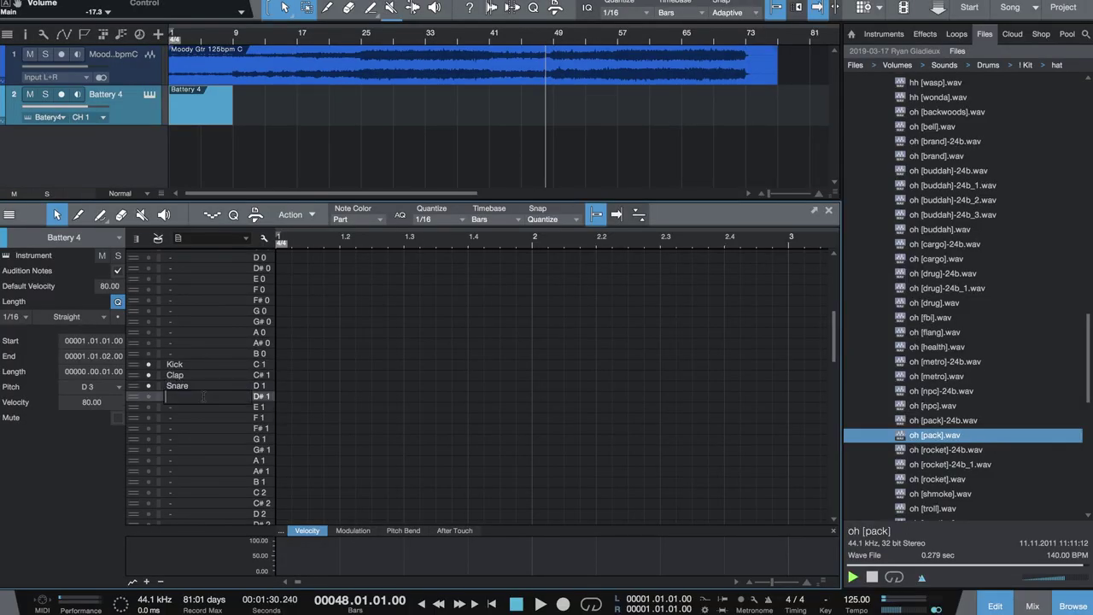
{"action": "double_click", "coordinate": [203, 395]}
{"action": "type", "text": "Hat"}
{"action": "key", "text": "Return"}
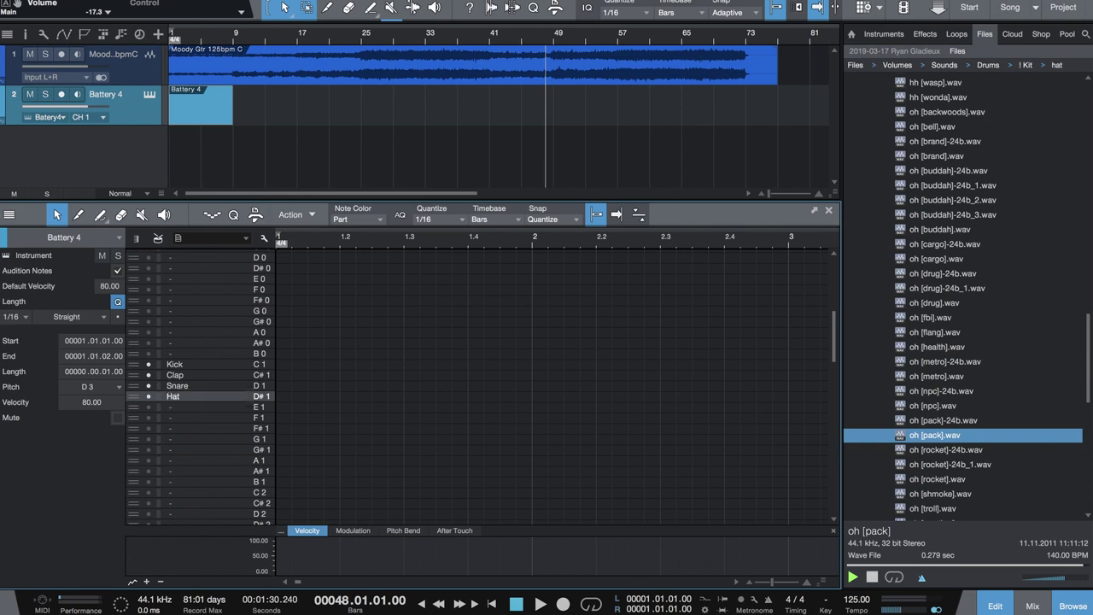
{"action": "left_click", "coordinate": [248, 408]}
{"action": "double_click", "coordinate": [214, 408]}
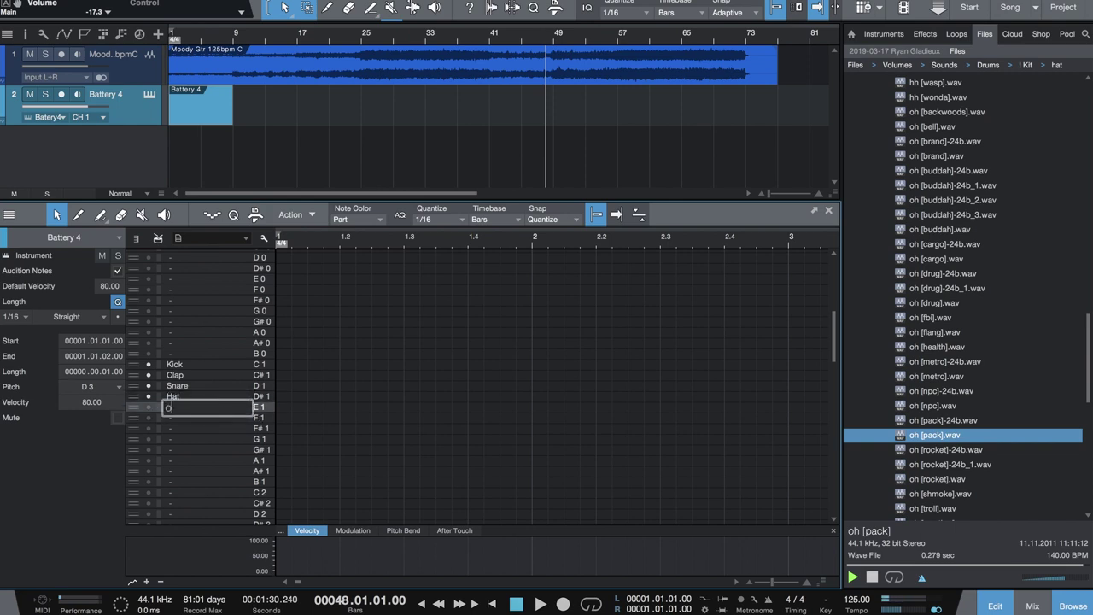
{"action": "type", "text": "Open Hat"}
{"action": "key", "text": "Return"}
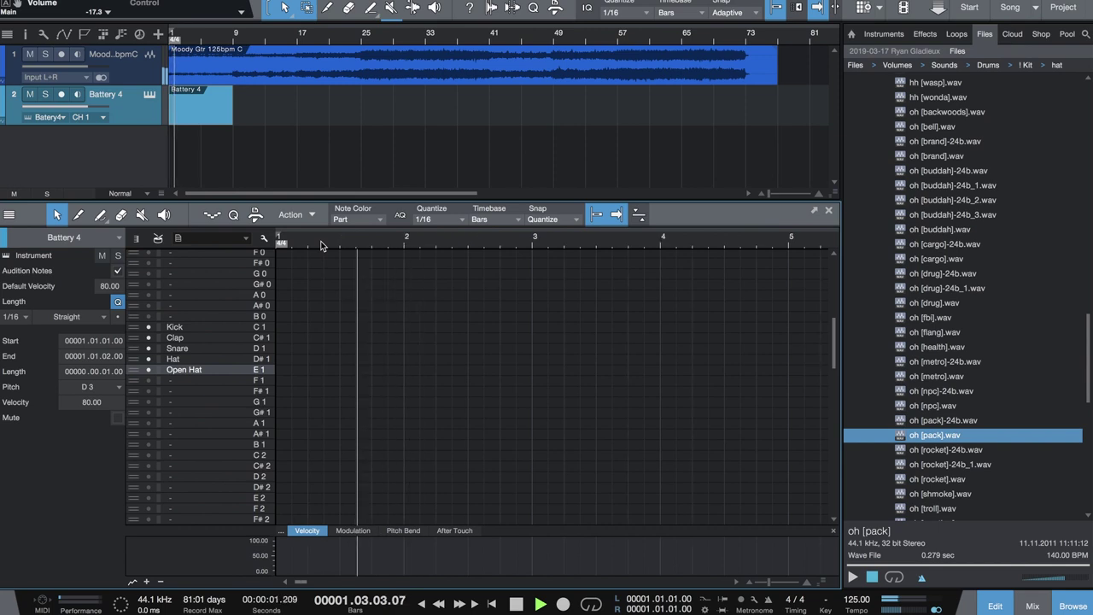
Step: Copy the Battery 4 part and place the copy at bar 5
{"action": "key", "text": "w"}
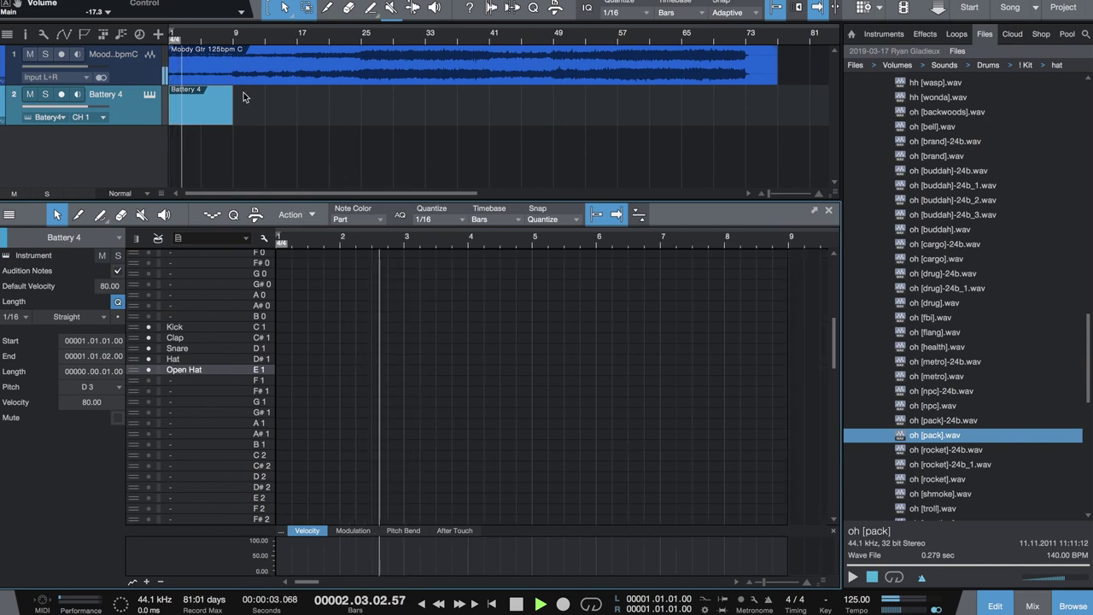
{"action": "left_click_drag", "start_coordinate": [198, 102], "coordinate": [270, 113]}
{"action": "key", "text": "e"}
{"action": "key", "text": "space"}
{"action": "left_click", "coordinate": [237, 34]}
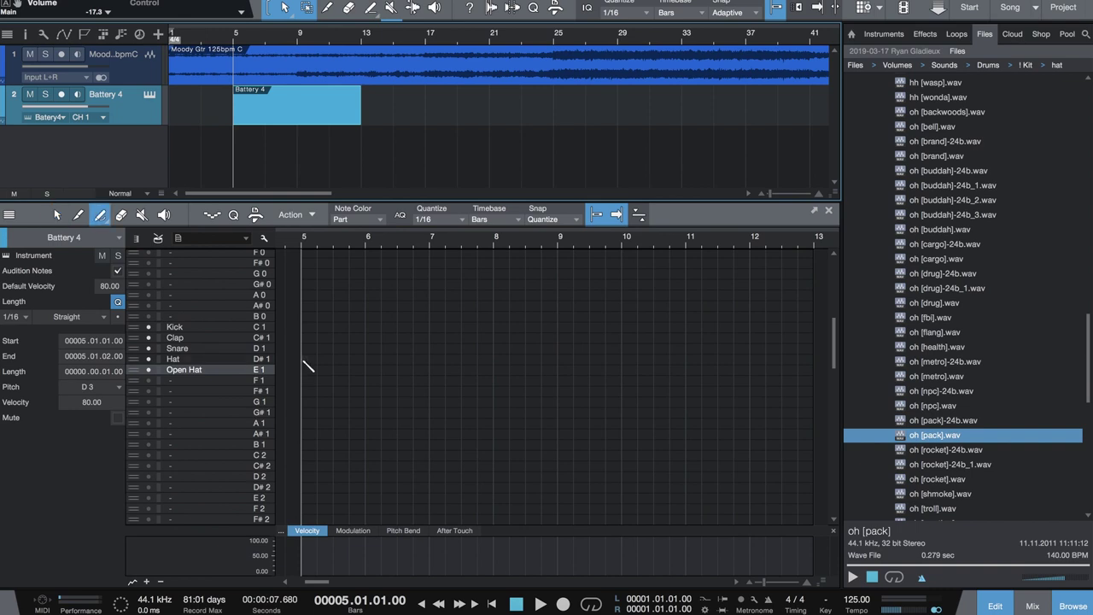
Step: Set the quantize grid to 1/8 and play back the hi-hat pattern
{"action": "left_click", "coordinate": [438, 220]}
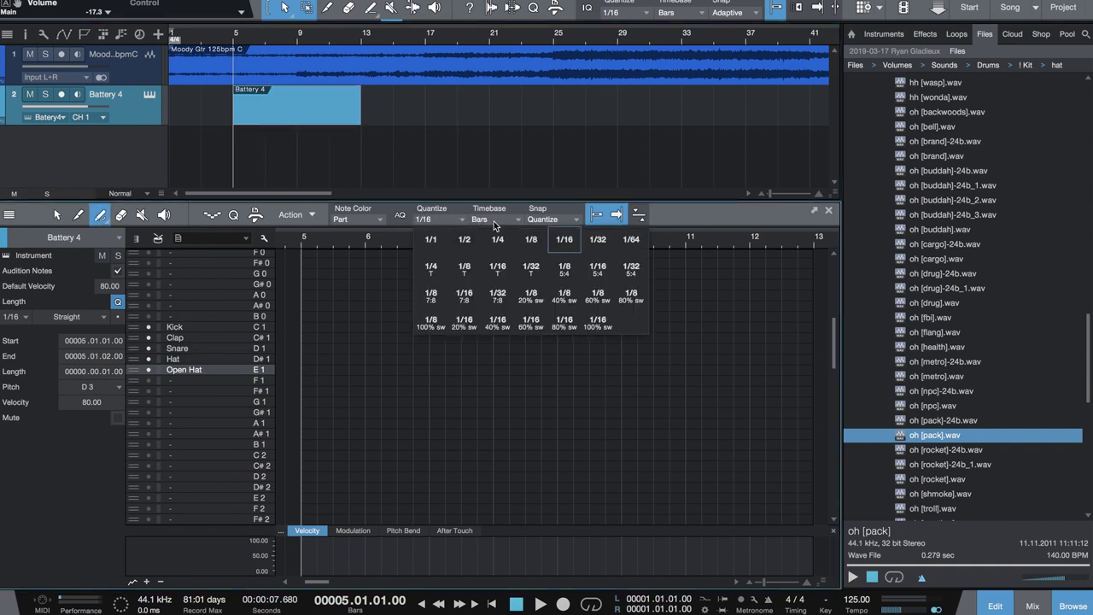
{"action": "left_click", "coordinate": [532, 240]}
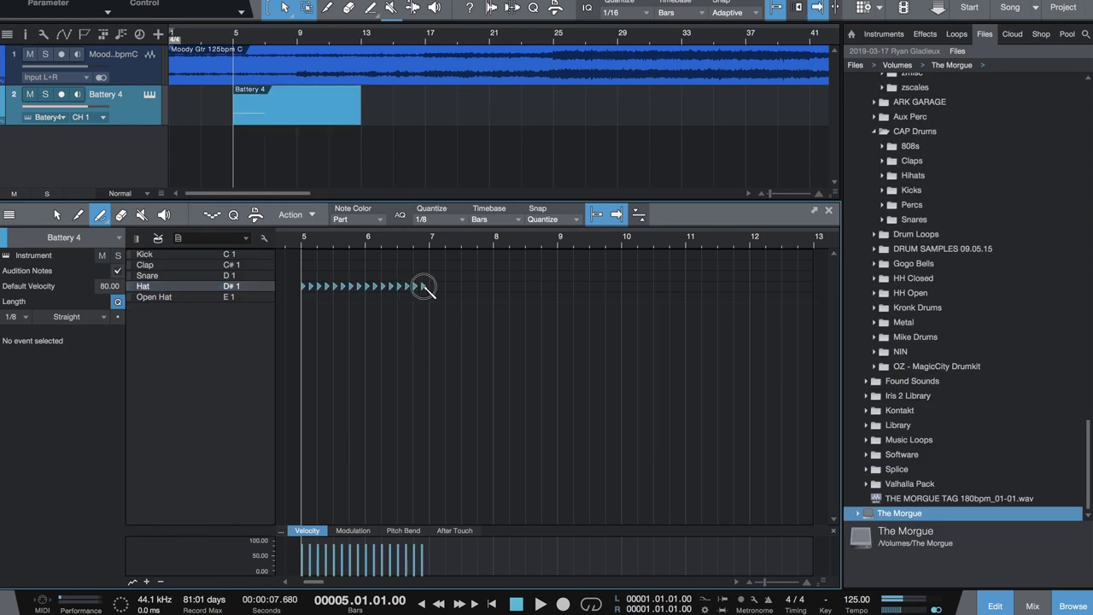
{"action": "key", "text": "space"}
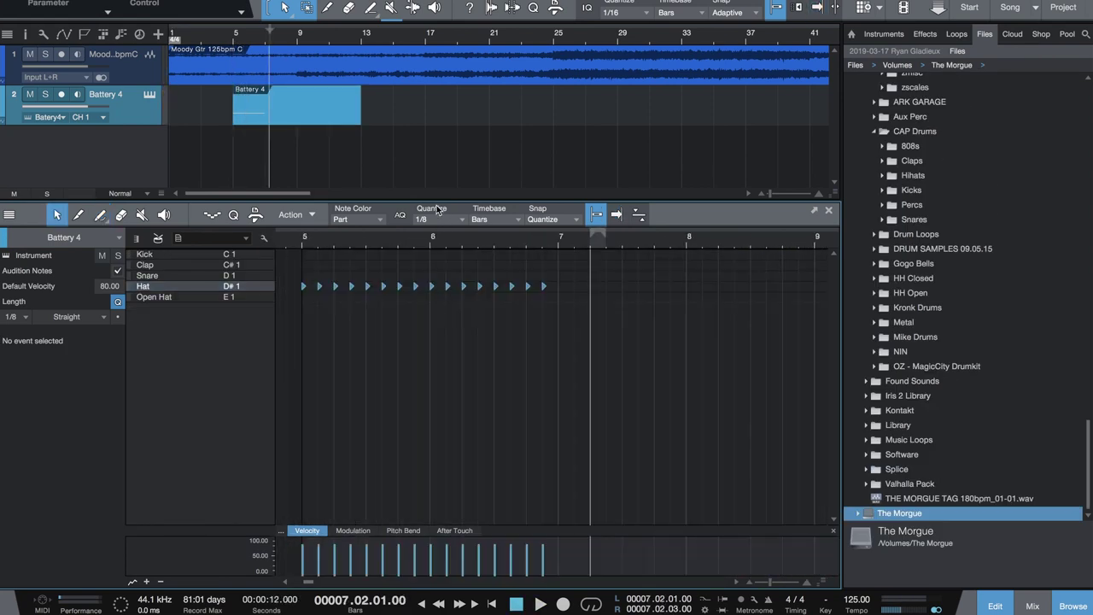
Step: Paint alternating loud and soft hat velocities with a square shape on a 1/4 grid
{"action": "left_click_drag", "start_coordinate": [440, 152], "coordinate": [441, 135]}
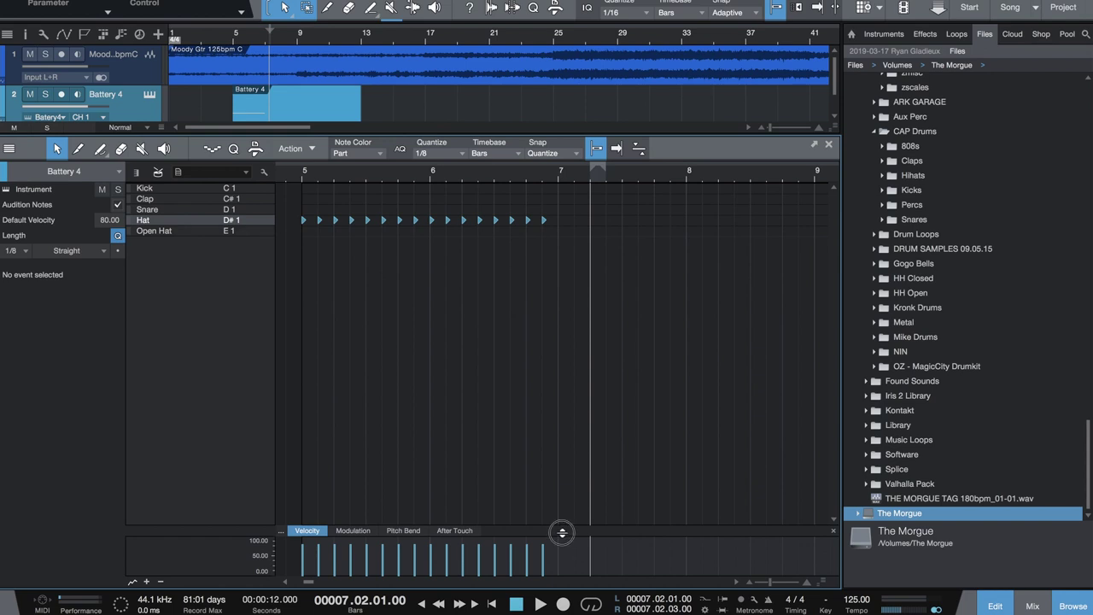
{"action": "left_click_drag", "start_coordinate": [562, 532], "coordinate": [569, 365]}
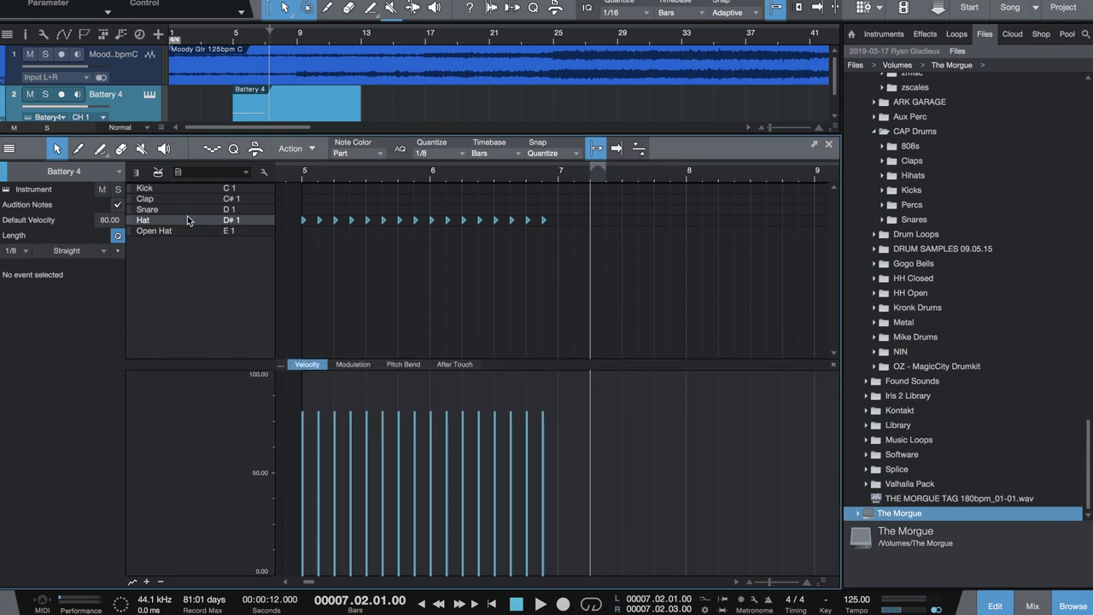
{"action": "left_click", "coordinate": [107, 154]}
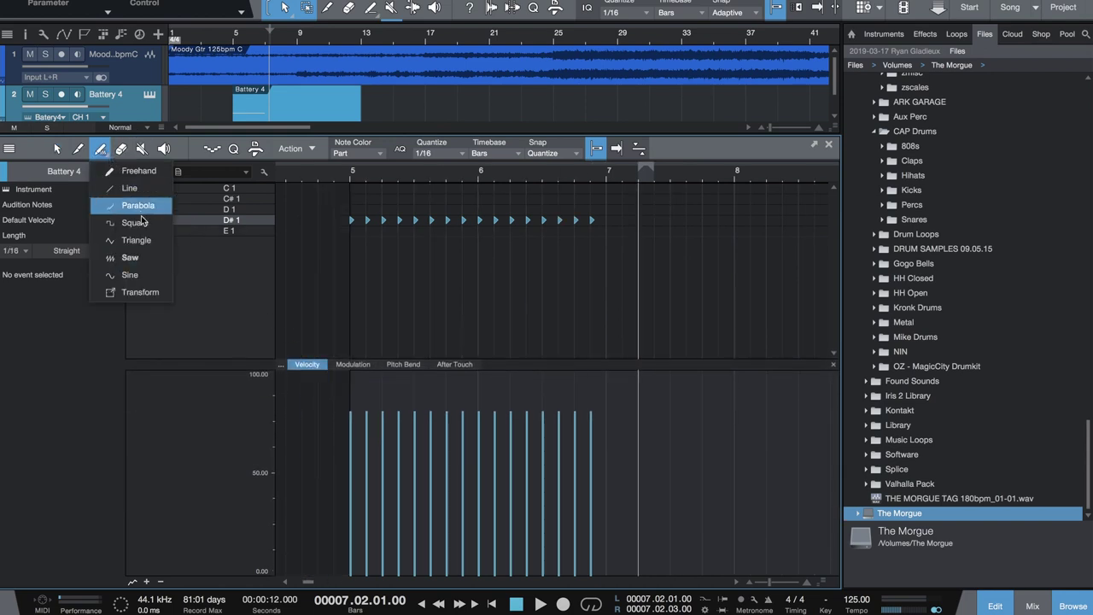
{"action": "left_click", "coordinate": [146, 236]}
{"action": "left_click", "coordinate": [461, 154]}
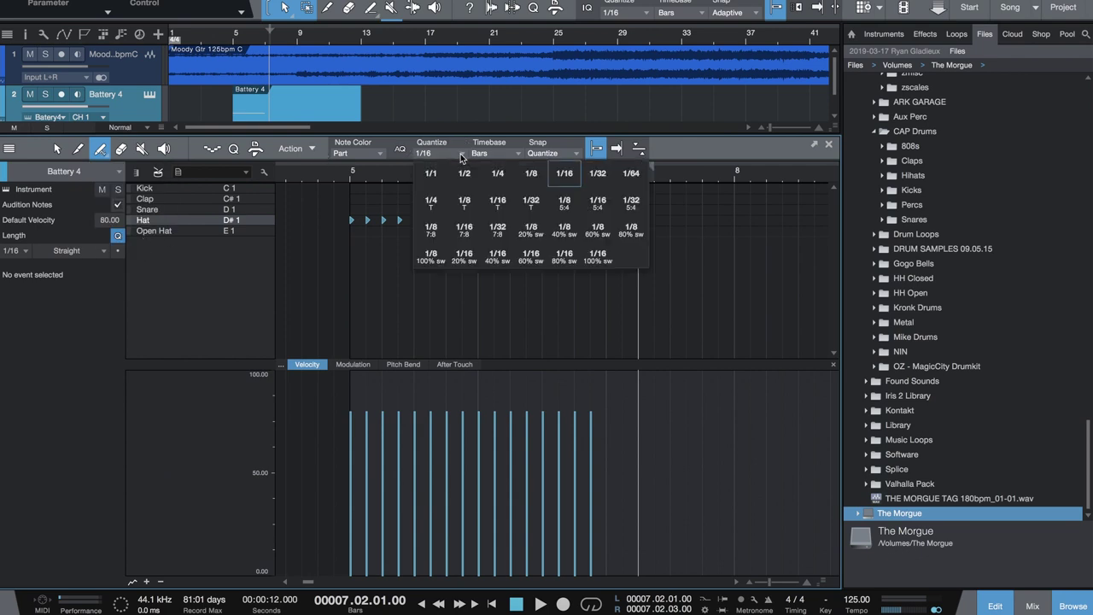
{"action": "left_click", "coordinate": [506, 179]}
{"action": "left_click_drag", "start_coordinate": [349, 444], "coordinate": [636, 450]}
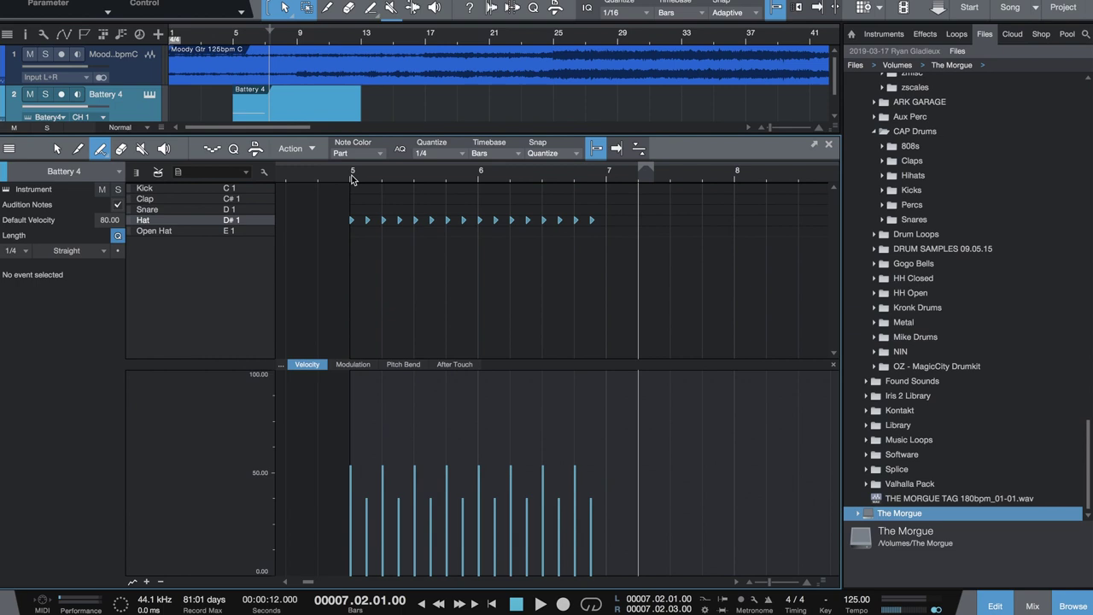
{"action": "left_click", "coordinate": [351, 175]}
{"action": "key", "text": "space"}
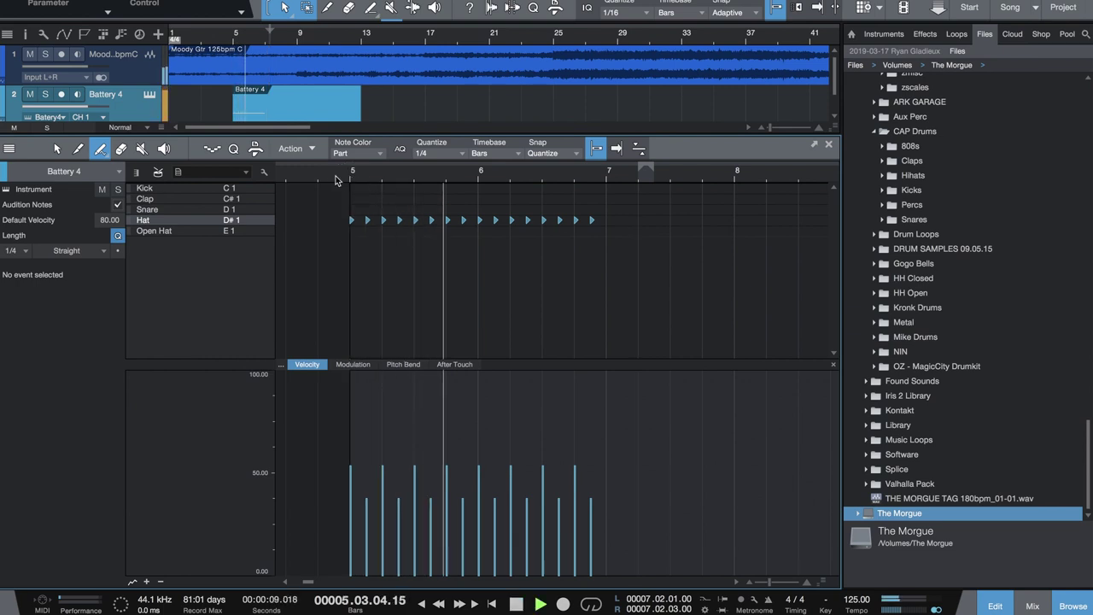
Step: Add claps on beat 3 of bars 5 and 6 and audition them
{"action": "key", "text": "space"}
{"action": "left_click", "coordinate": [415, 162]}
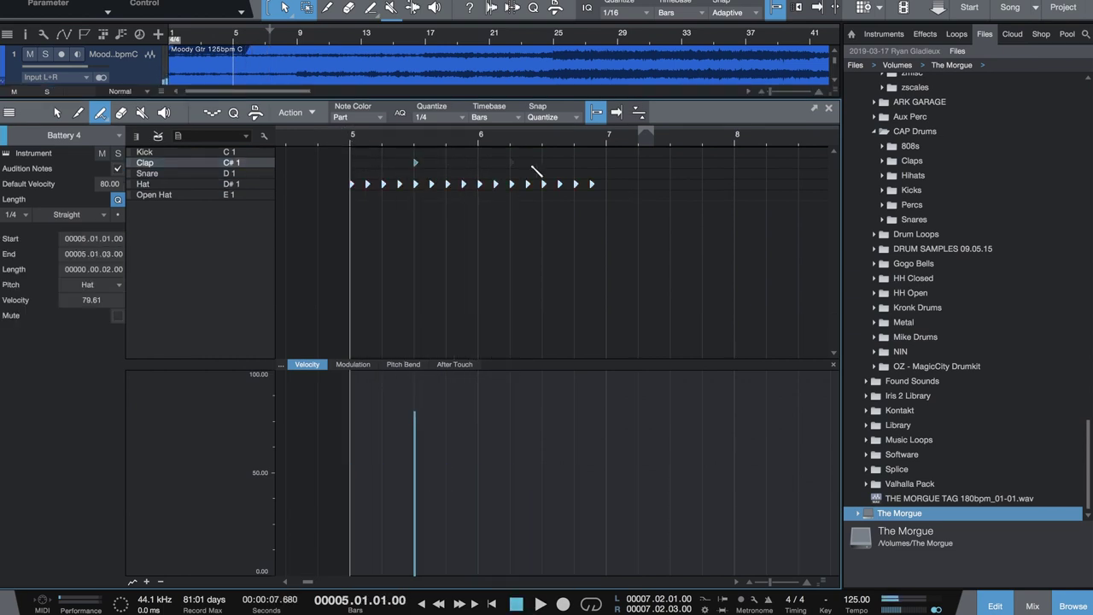
{"action": "left_click", "coordinate": [543, 162]}
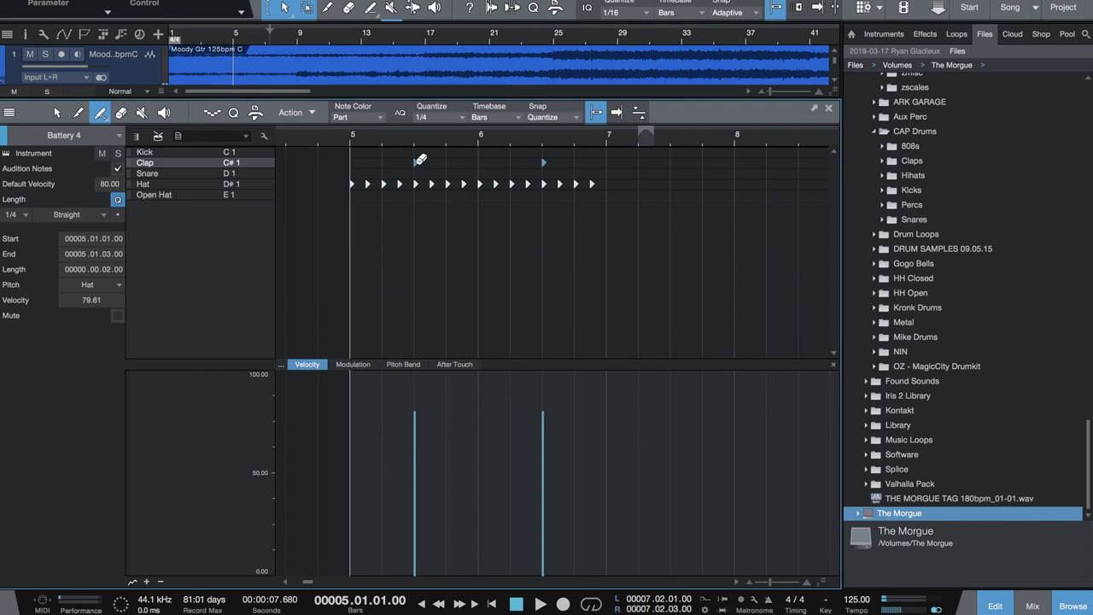
{"action": "key", "text": "space"}
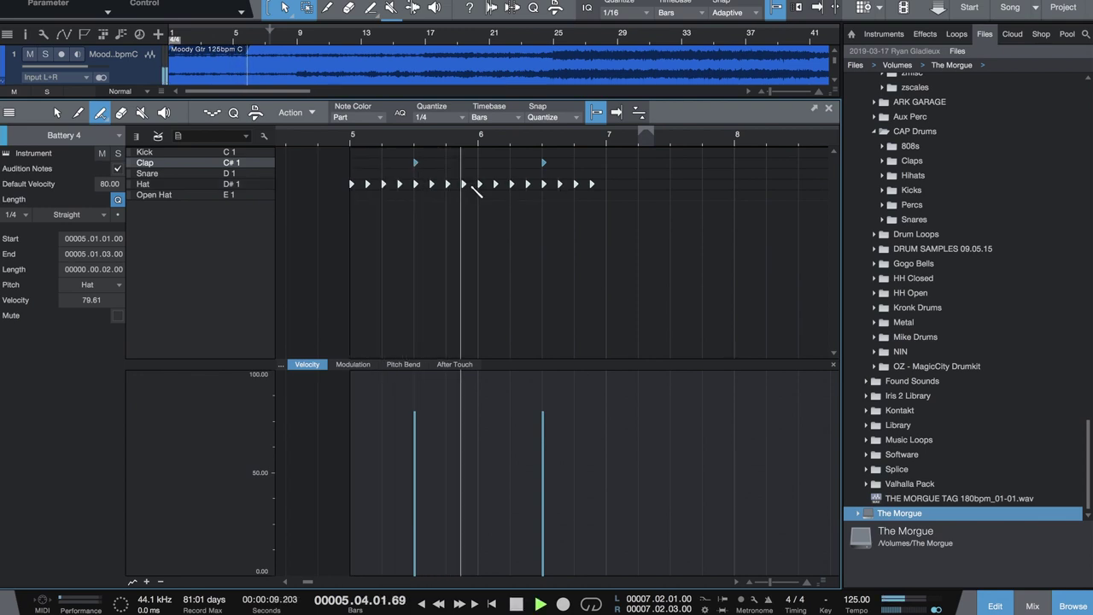
{"action": "key", "text": "space"}
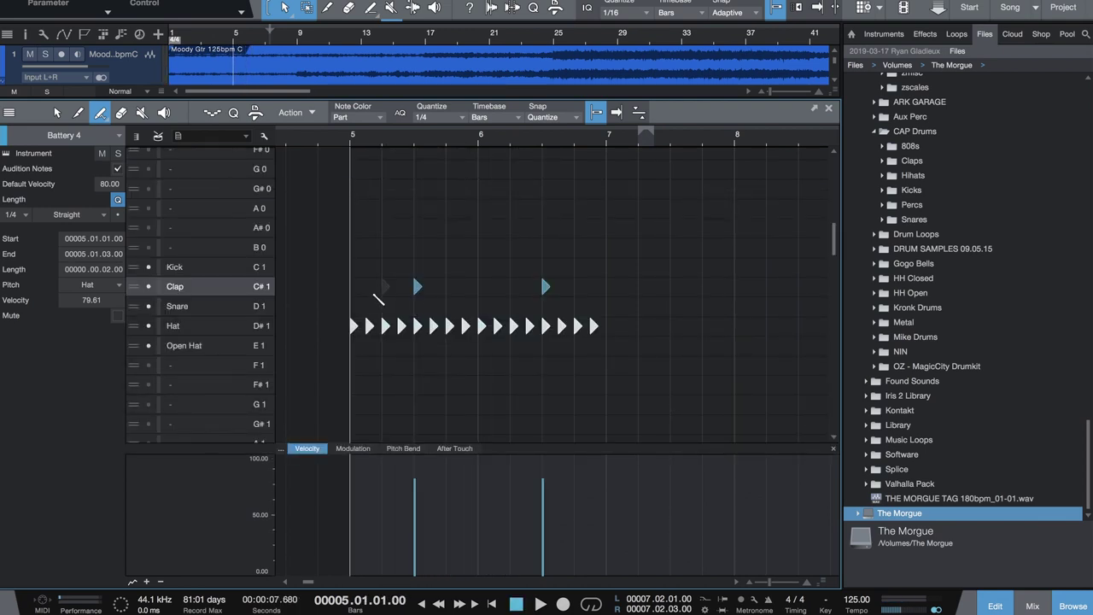
Step: Set the grid to 1/16 and add snare hits at 5.4.3 and 6.1.3
{"action": "left_click", "coordinate": [465, 305]}
{"action": "key", "text": "1"}
{"action": "key", "text": "space"}
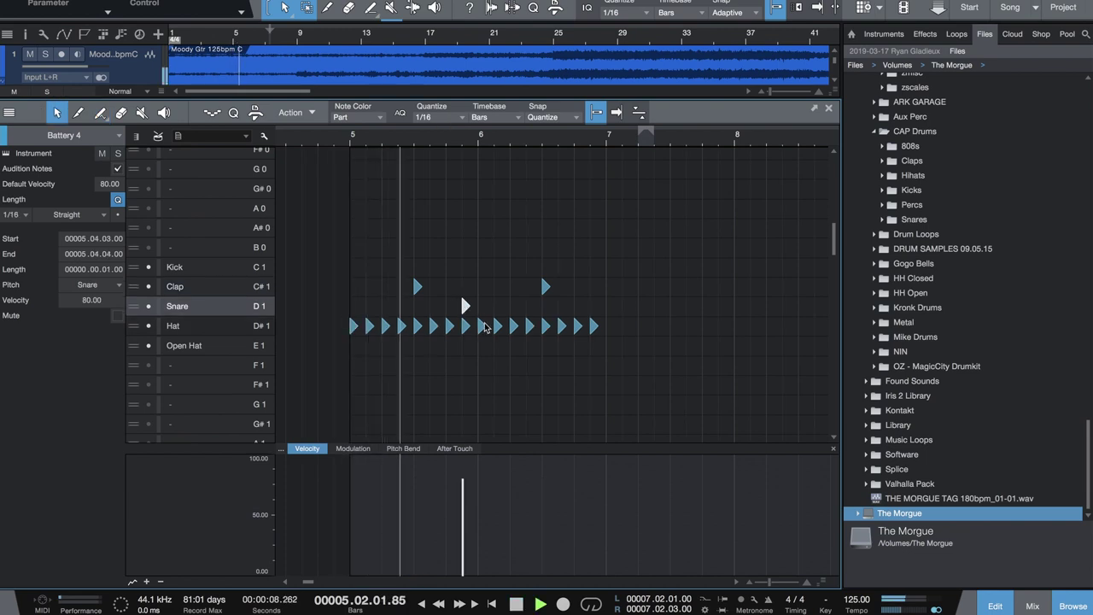
{"action": "left_click", "coordinate": [493, 309]}
{"action": "key", "text": "space"}
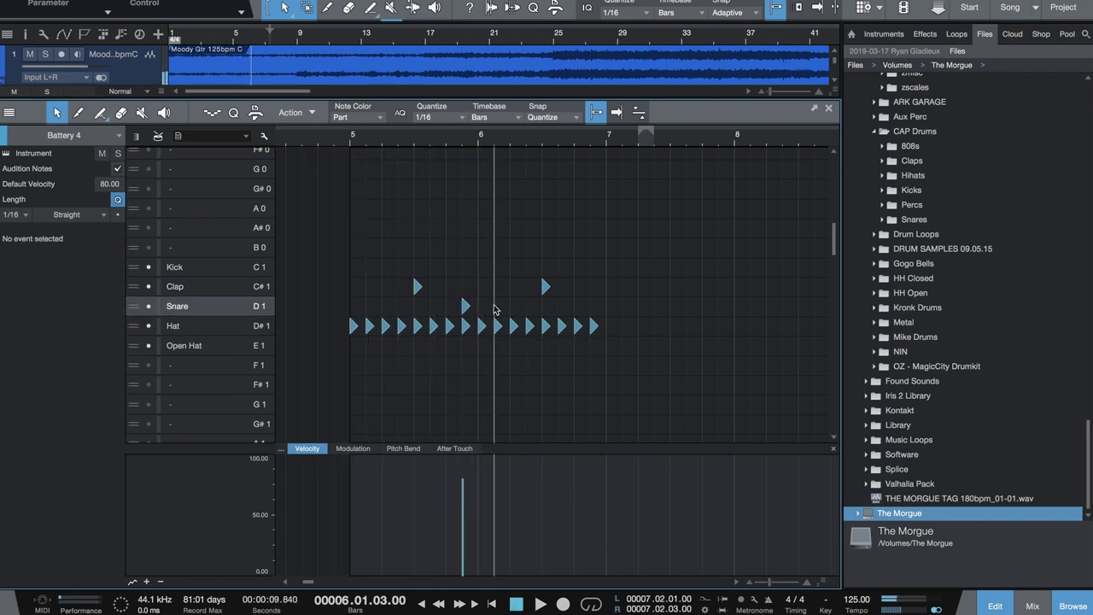
{"action": "double_click", "coordinate": [495, 307]}
{"action": "key", "text": "space"}
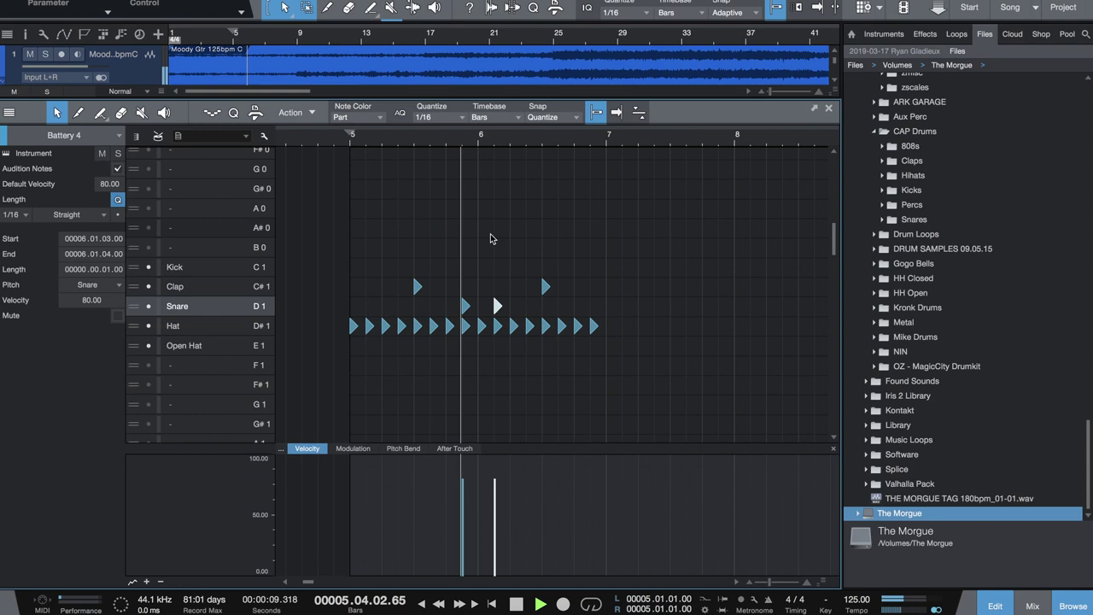
{"action": "key", "text": "space"}
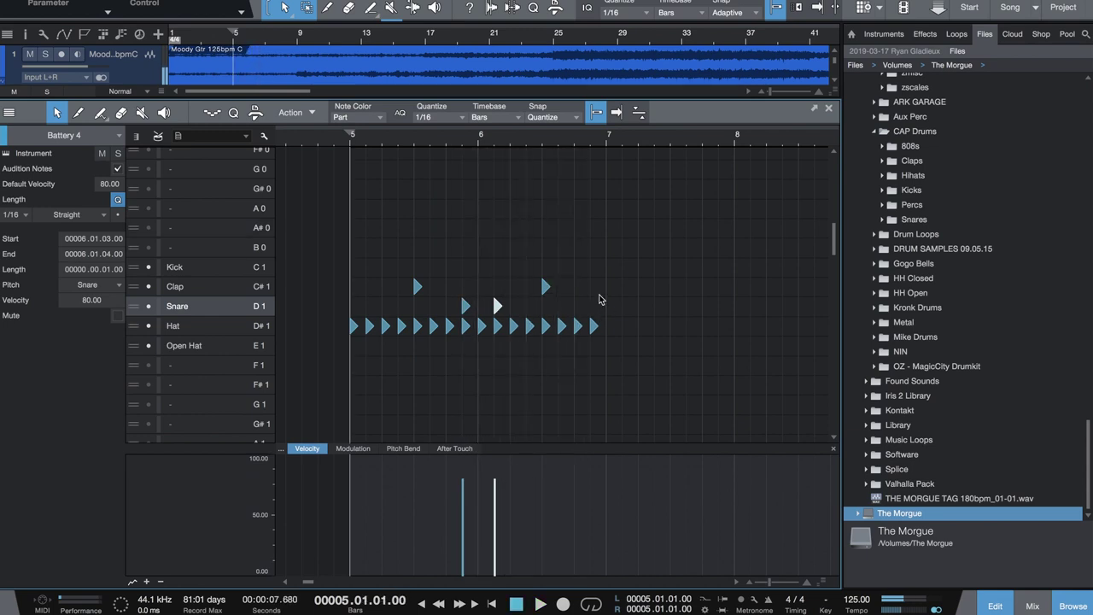
Step: Add an open hat note at 6.4.3 and play the pattern from bar 5
{"action": "left_click", "coordinate": [594, 348]}
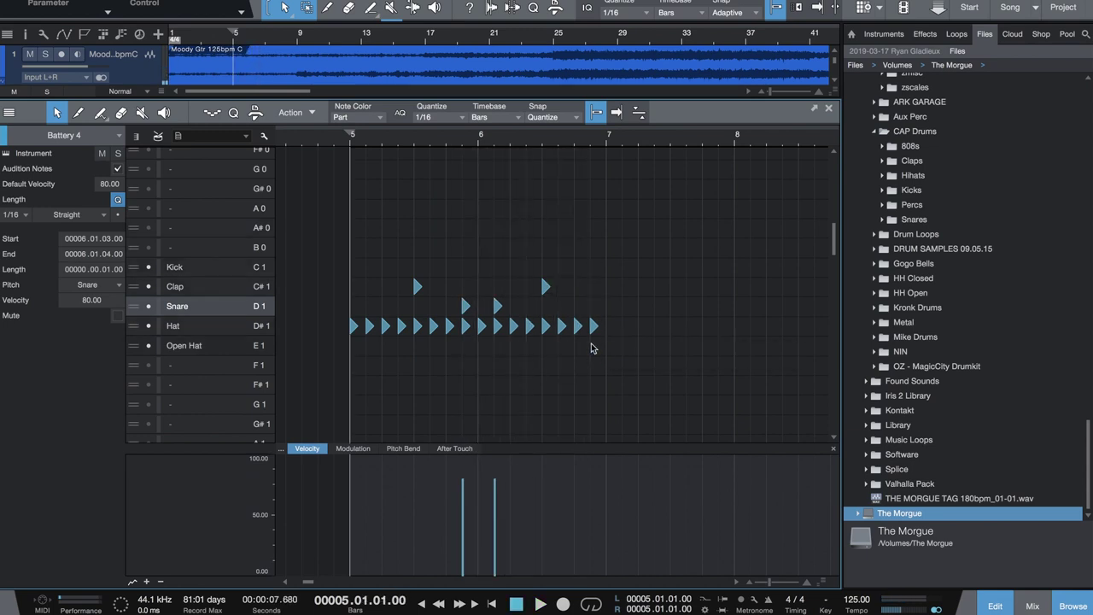
{"action": "double_click", "coordinate": [594, 346]}
{"action": "key", "text": "space"}
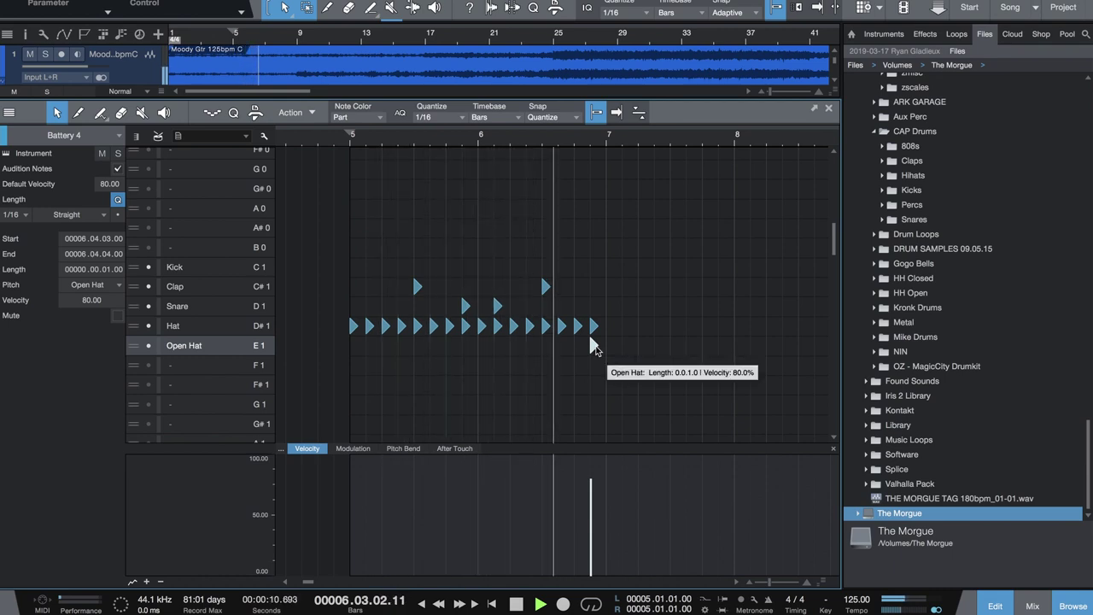
{"action": "key", "text": "space"}
Step: Loop bars 5–6, set the grid to 1/32, and paint a quick hi-hat roll in bar 5
{"action": "left_click_drag", "start_coordinate": [351, 133], "coordinate": [617, 153]}
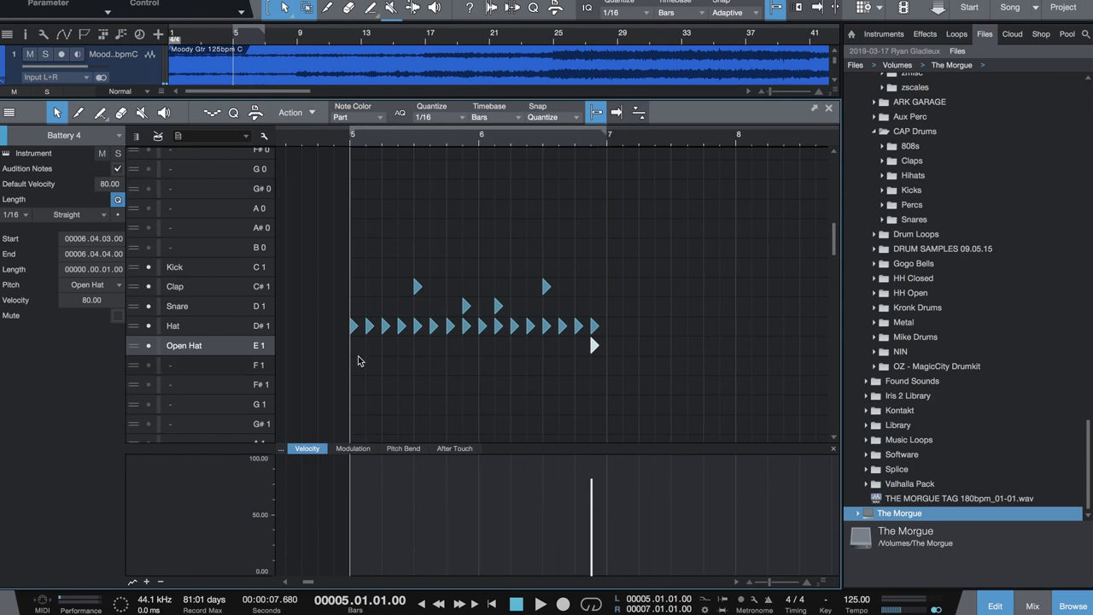
{"action": "scroll", "coordinate": [358, 360], "scroll_direction": "up", "scroll_amount": 2}
{"action": "scroll", "coordinate": [358, 360], "scroll_direction": "up", "scroll_amount": 3}
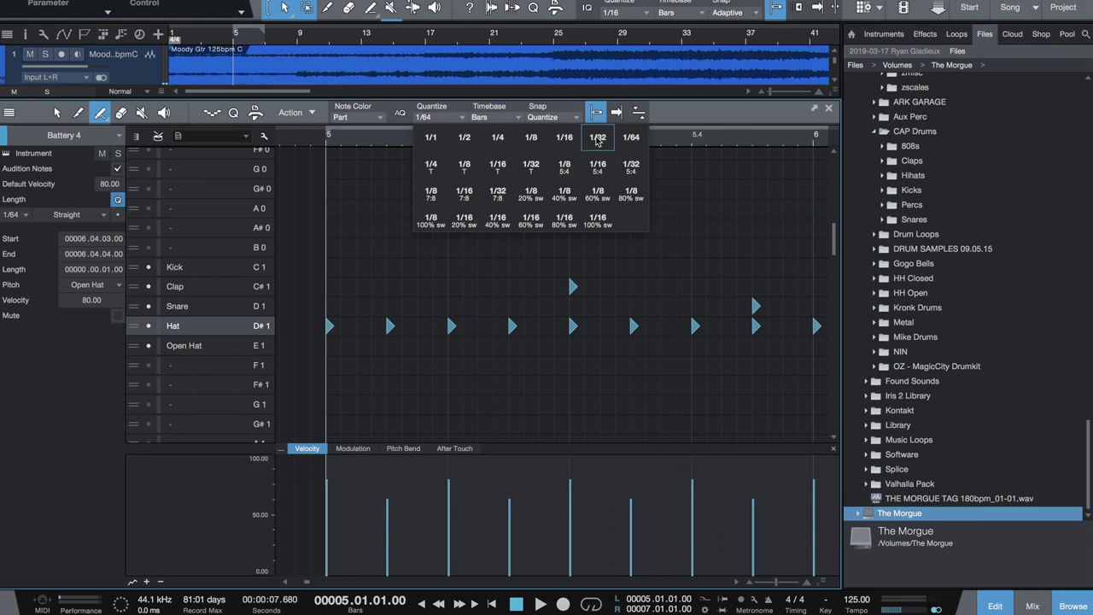
{"action": "left_click", "coordinate": [598, 139]}
{"action": "left_click_drag", "start_coordinate": [450, 327], "coordinate": [505, 325]}
{"action": "key", "text": "space"}
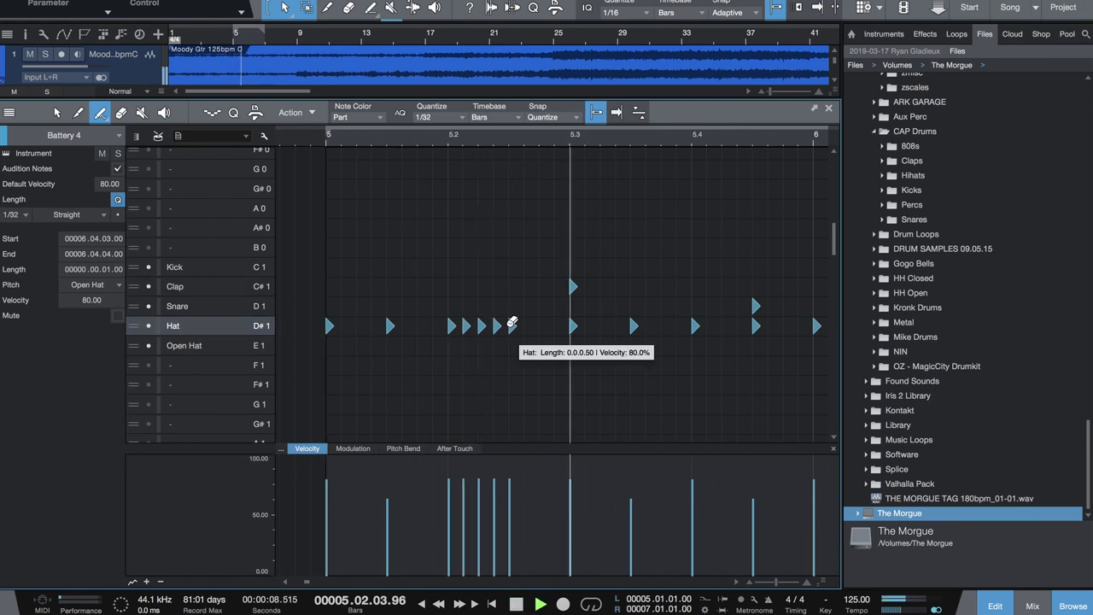
{"action": "key", "text": "space"}
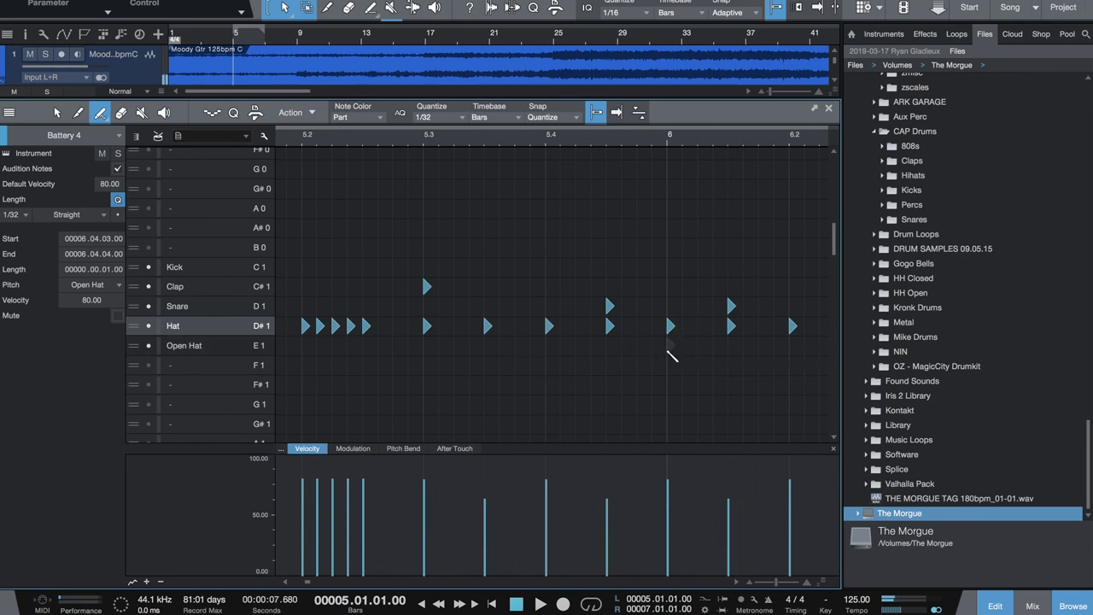
Step: Add an open hat at 5.3.3 and lower its velocity to 53.6%
{"action": "scroll", "coordinate": [530, 341], "scroll_direction": "right", "scroll_amount": 2}
{"action": "left_click", "coordinate": [431, 345]}
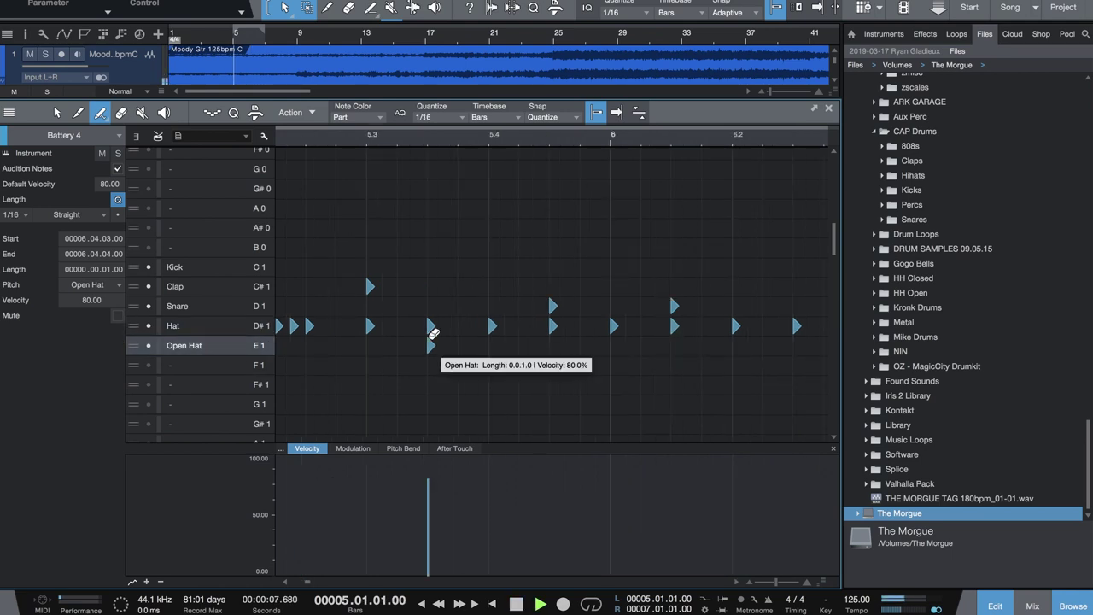
{"action": "key", "text": "space"}
{"action": "left_click_drag", "start_coordinate": [427, 480], "coordinate": [429, 518]}
{"action": "key", "text": "space"}
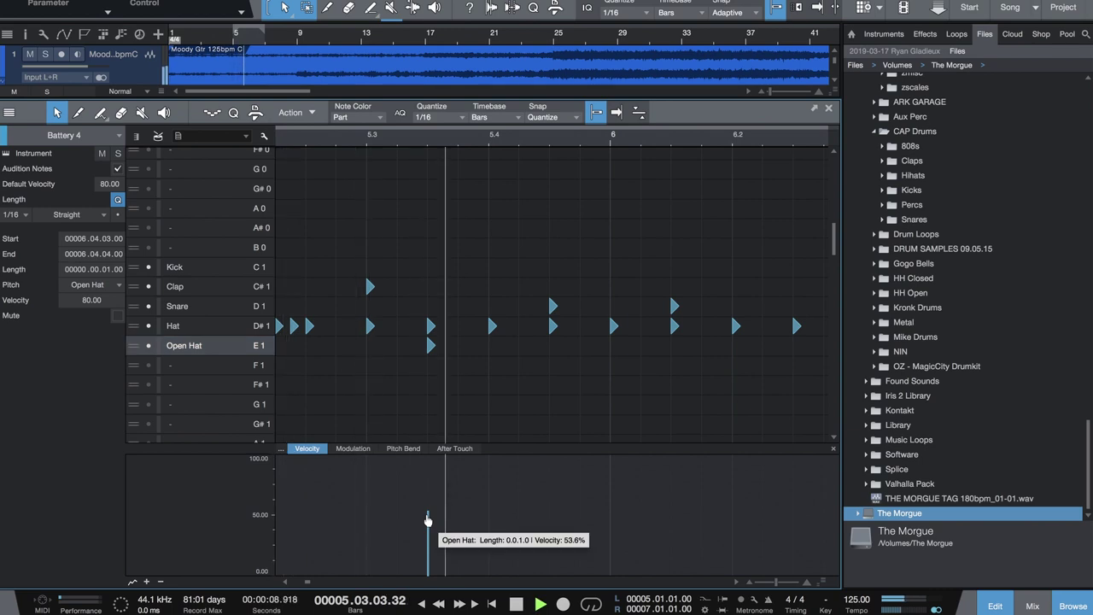
Step: Delete the hi-hat note at 6.2.3 and set the note grid to 1/32
{"action": "key", "text": "w"}
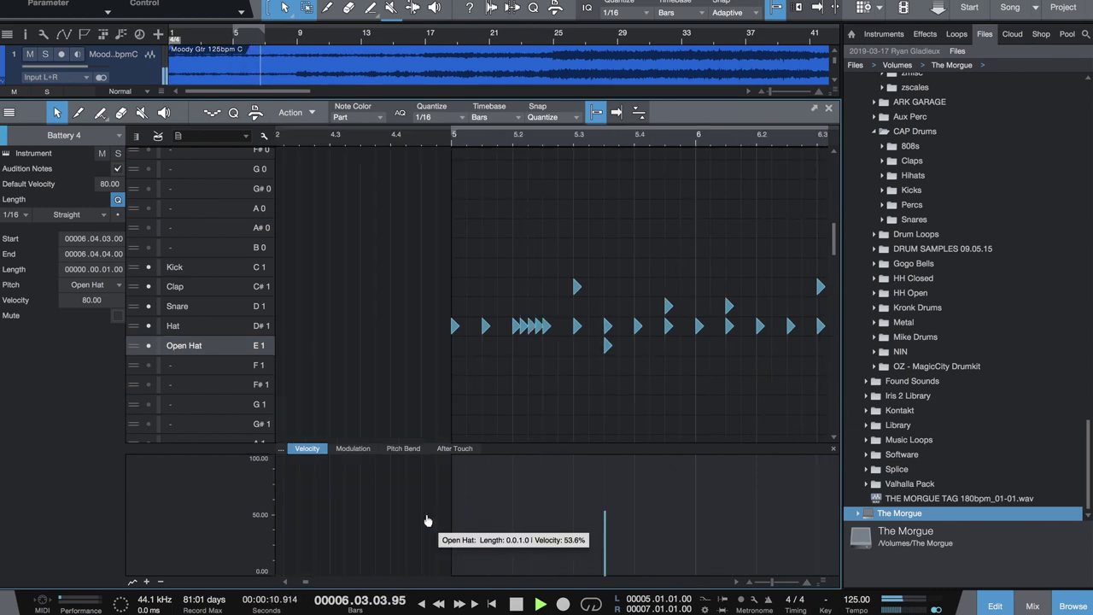
{"action": "key", "text": "space"}
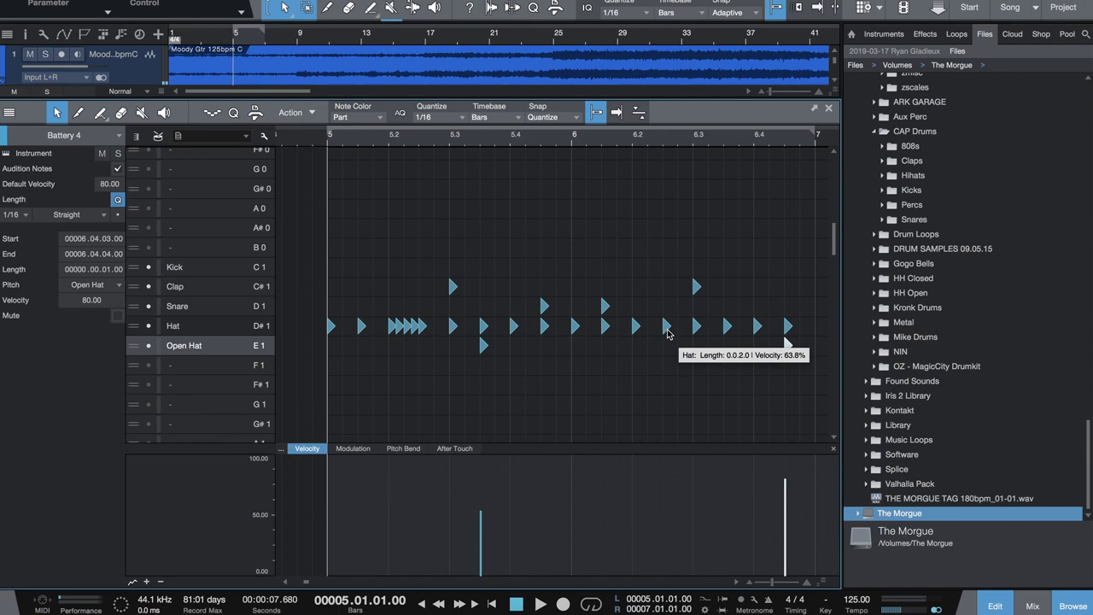
{"action": "key", "text": "e"}
{"action": "key", "text": "e"}
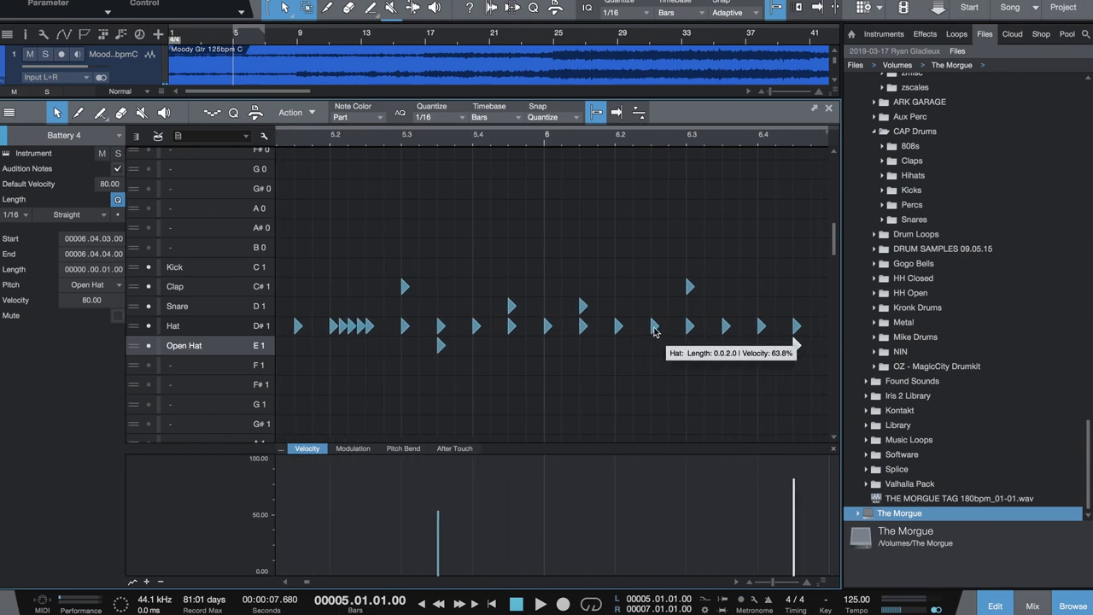
{"action": "left_click", "coordinate": [653, 330]}
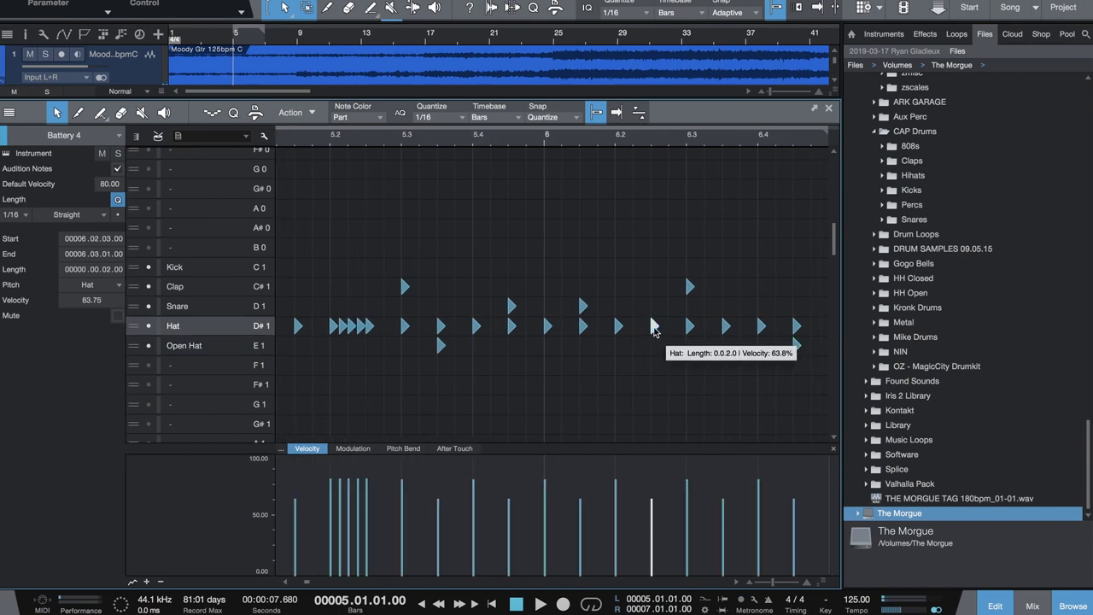
{"action": "key", "text": "Delete"}
{"action": "left_click", "coordinate": [689, 286]}
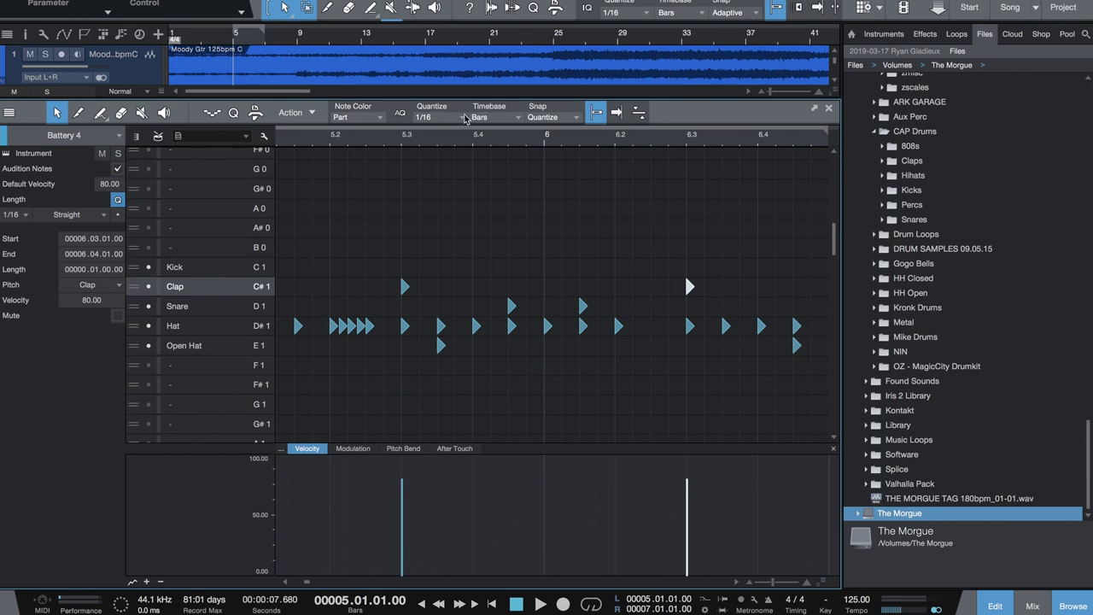
{"action": "left_click", "coordinate": [466, 118]}
{"action": "left_click", "coordinate": [595, 141]}
Step: Paint a five-note 1/32 Hat roll before 6.3 and choose the Parabola curve for its velocities
{"action": "key", "text": "3"}
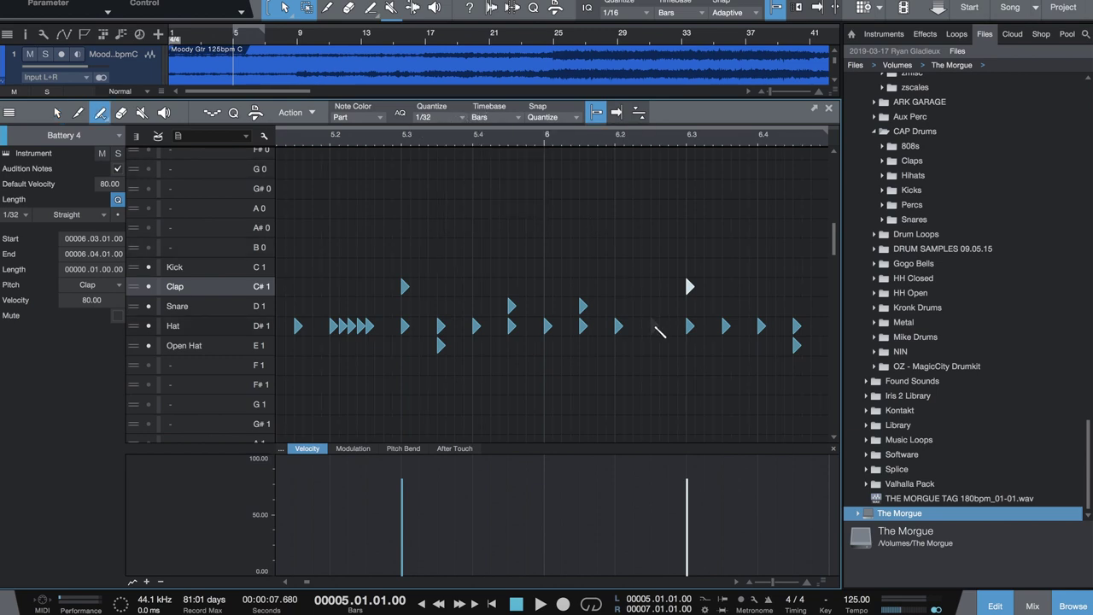
{"action": "left_click_drag", "start_coordinate": [659, 328], "coordinate": [689, 328]}
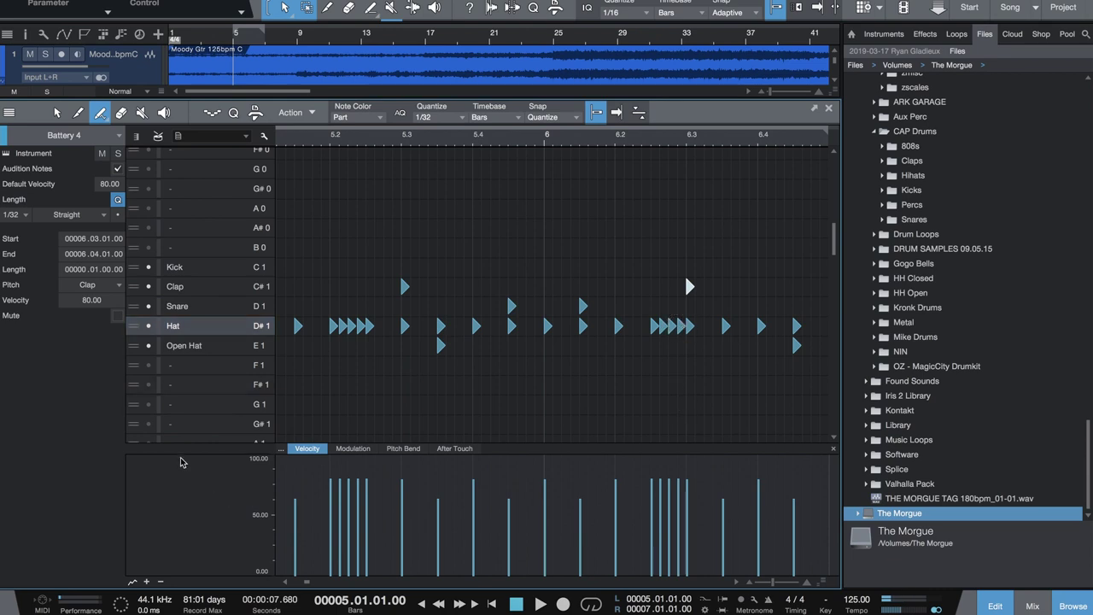
{"action": "left_click", "coordinate": [108, 117]}
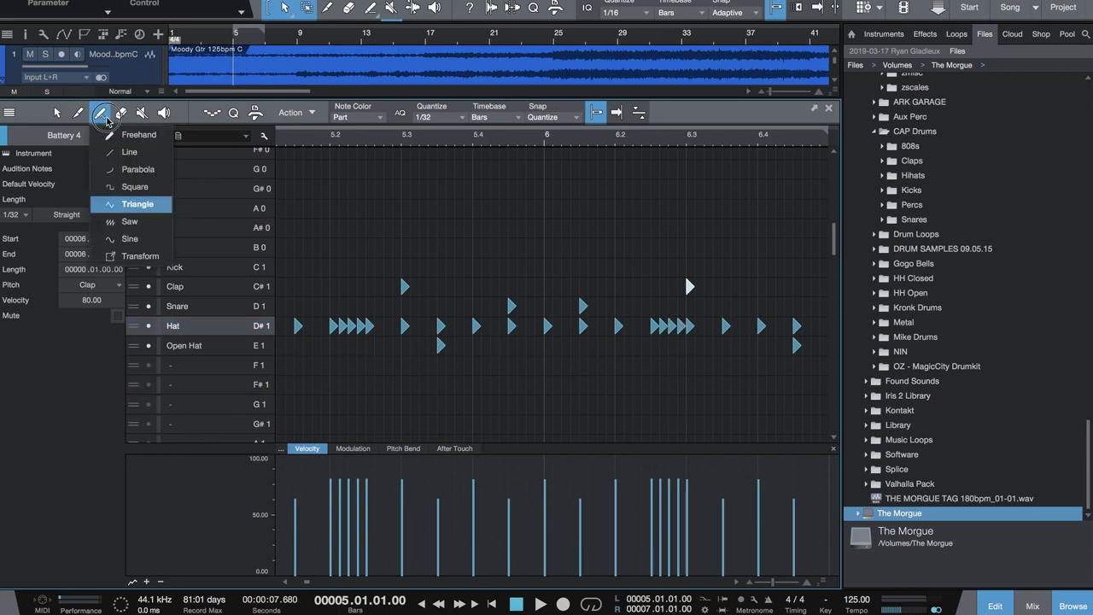
{"action": "left_click", "coordinate": [141, 171]}
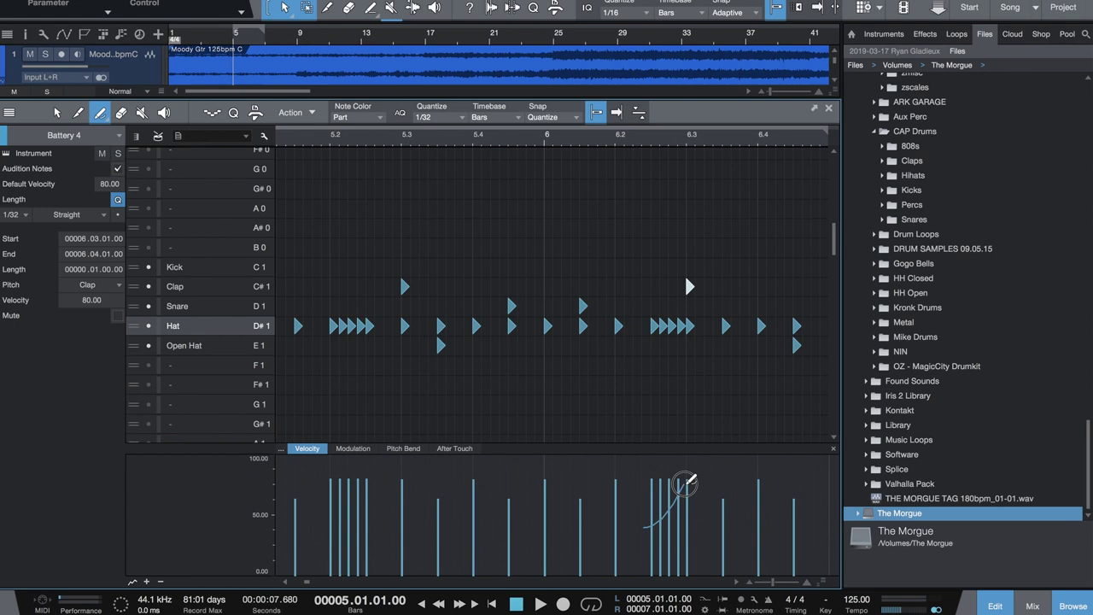
Step: Audition the hi-hat roll from bar 5.4, then zoom out to show bars 2 to 9
{"action": "left_click", "coordinate": [480, 143]}
{"action": "key", "text": "space"}
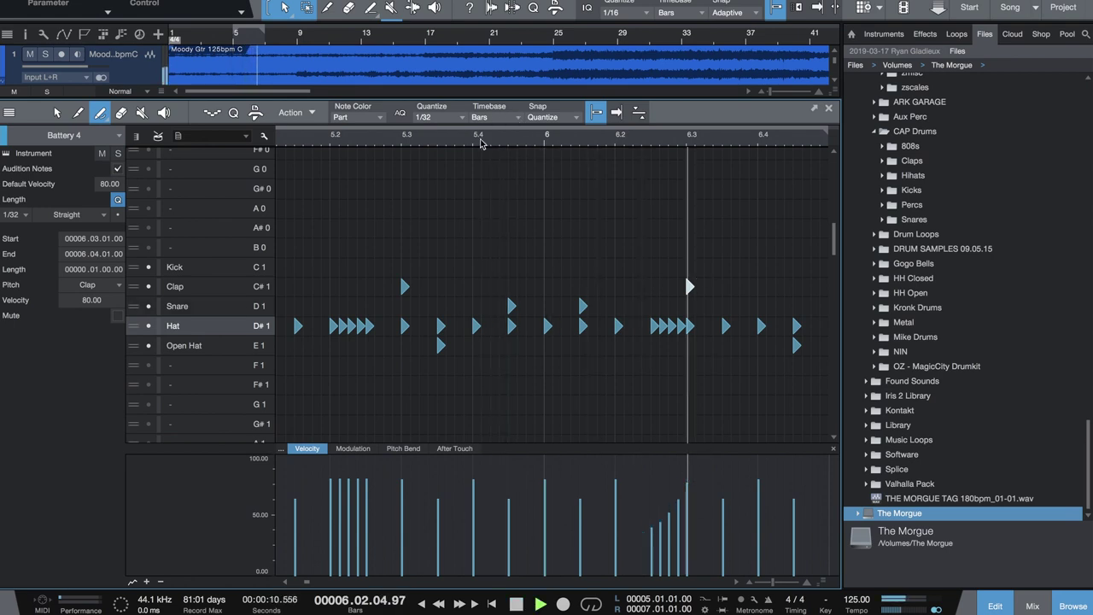
{"action": "key", "text": "w"}
{"action": "key", "text": "w"}
{"action": "key", "text": "w"}
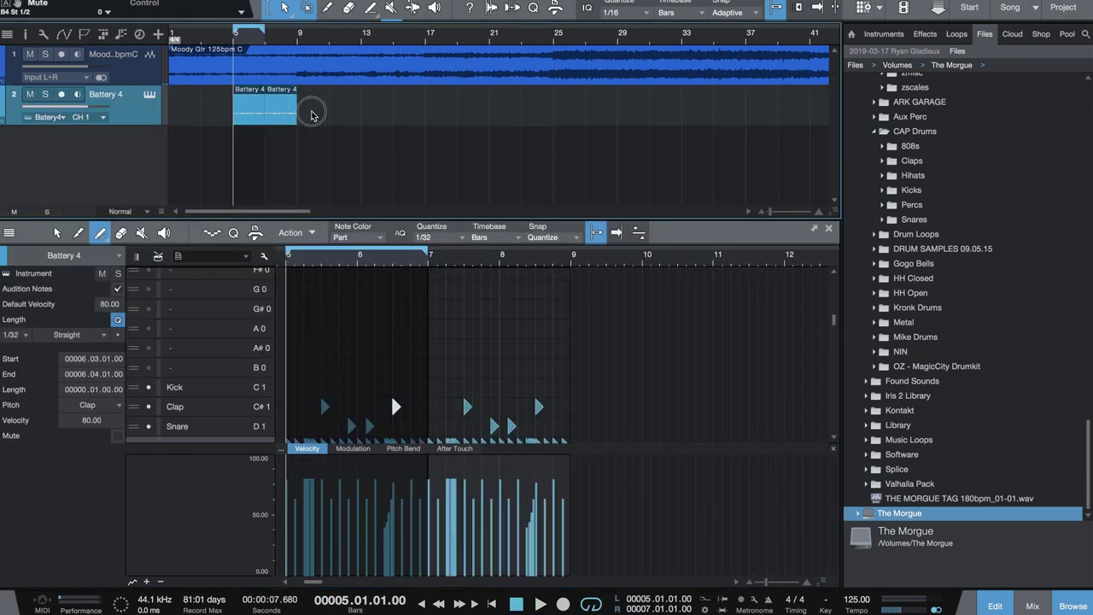
Step: Select the Battery 4 part, play from bar 5 and extend the loop to bar 9
{"action": "left_click", "coordinate": [239, 110]}
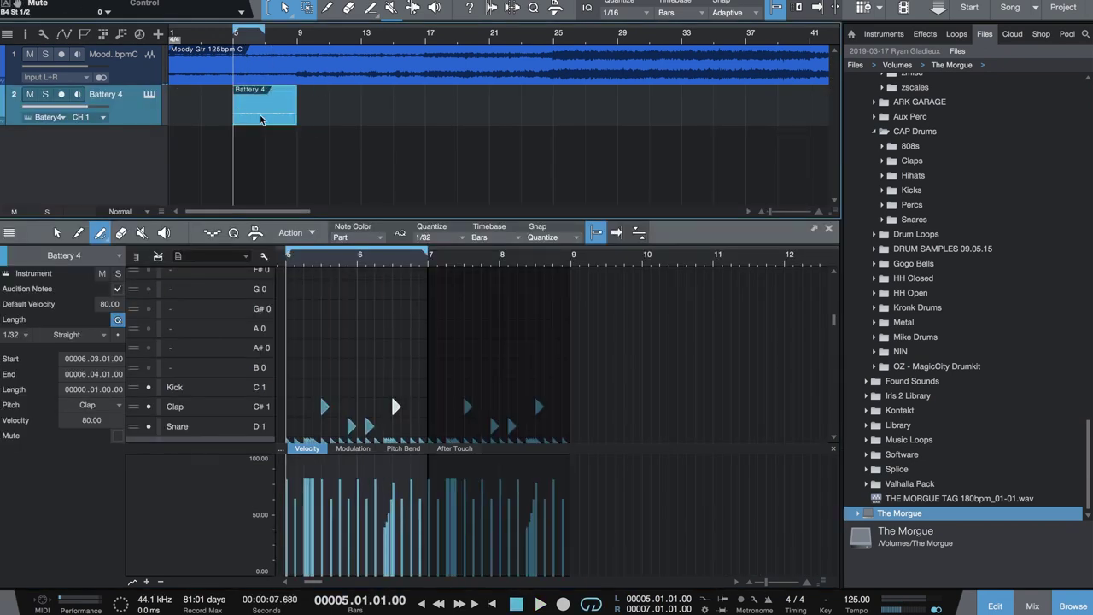
{"action": "key", "text": "space"}
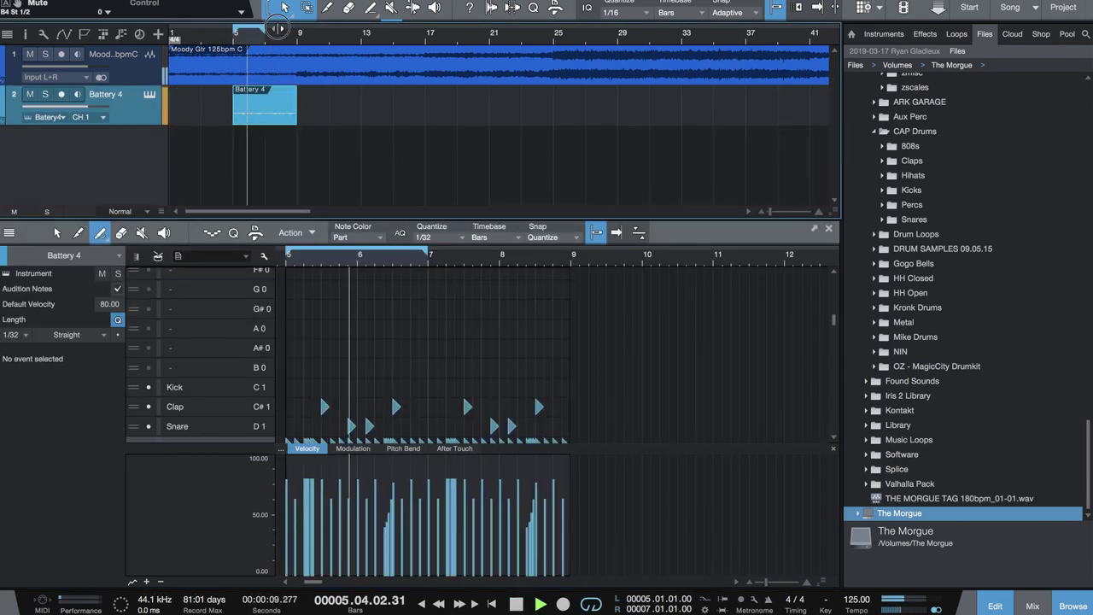
{"action": "left_click_drag", "start_coordinate": [264, 31], "coordinate": [295, 32]}
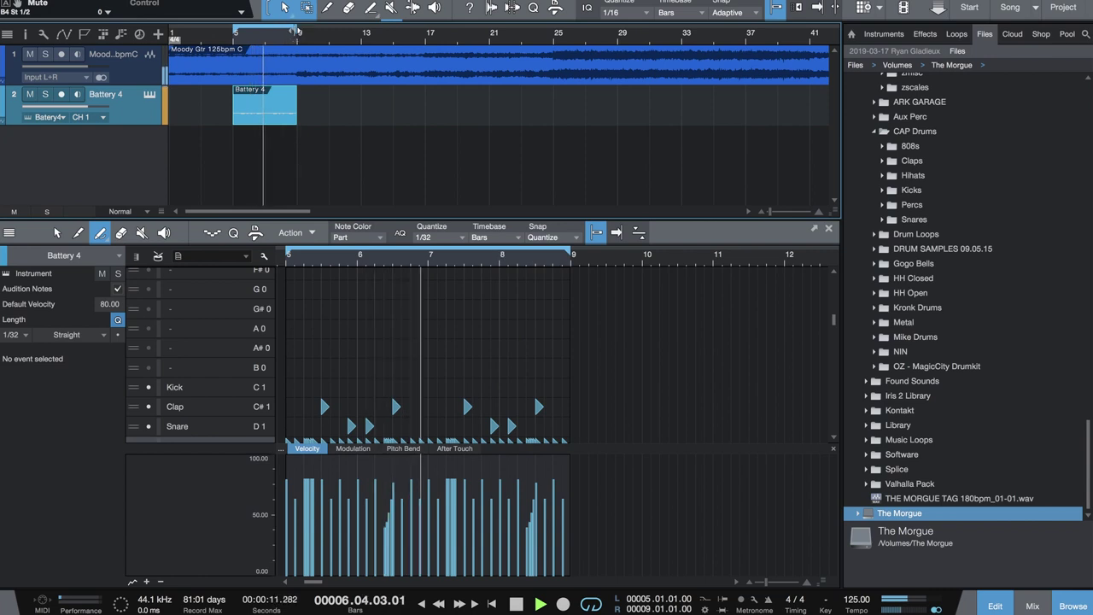
{"action": "left_click_drag", "start_coordinate": [552, 219], "coordinate": [554, 177]}
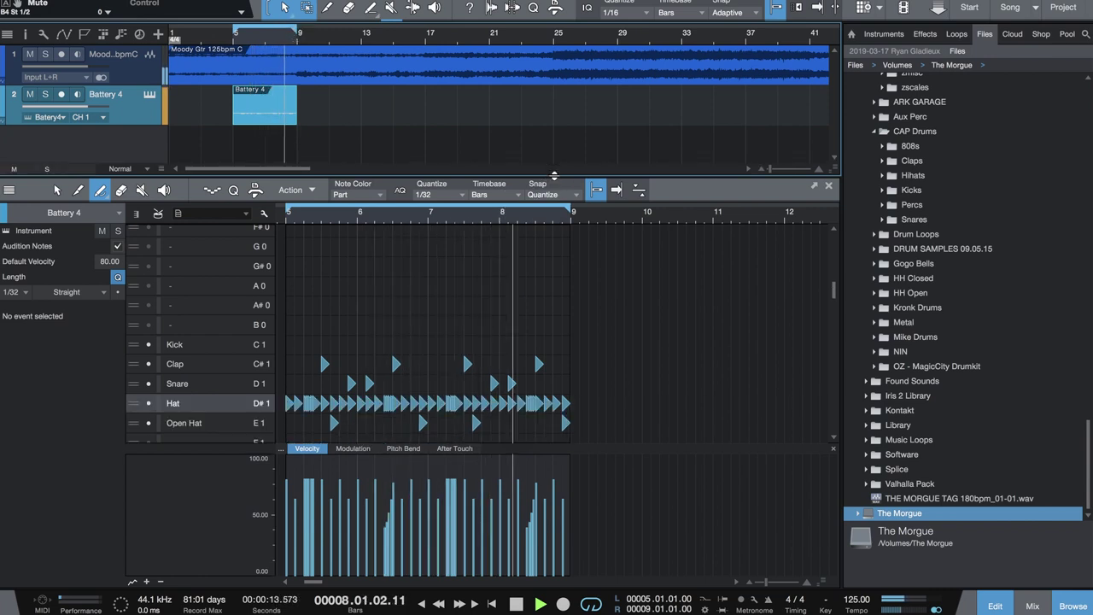
Step: Duplicate the drum part into bars 9–13 and merge both parts into one with G
{"action": "key", "text": "space"}
{"action": "key", "text": "d"}
{"action": "left_click", "coordinate": [285, 116], "text": "shift"}
{"action": "key", "text": "g"}
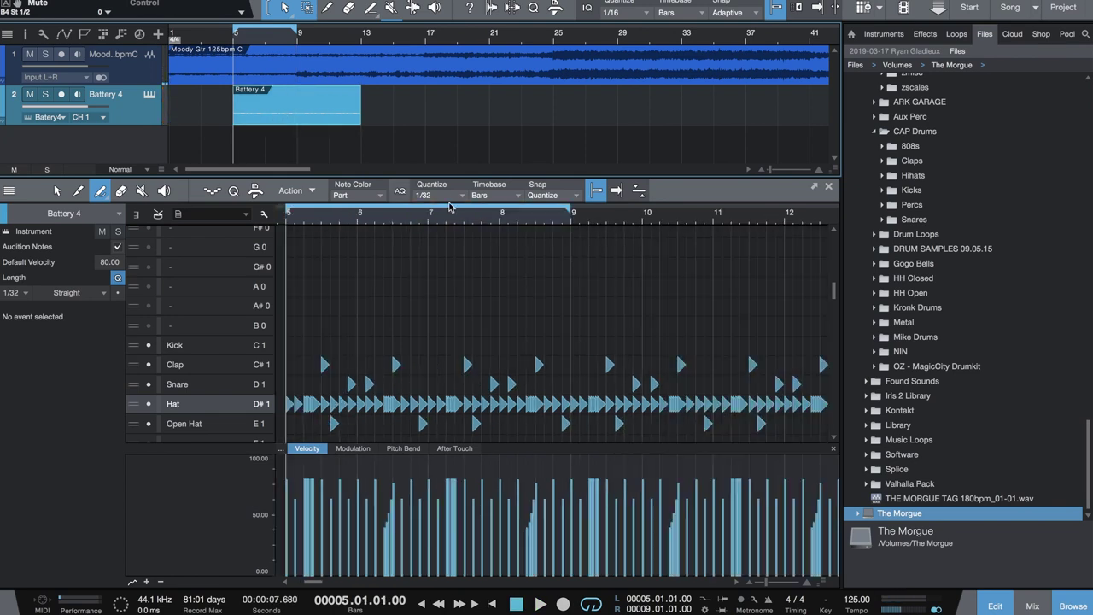
{"action": "scroll", "coordinate": [568, 322], "scroll_direction": "down", "scroll_amount": 2}
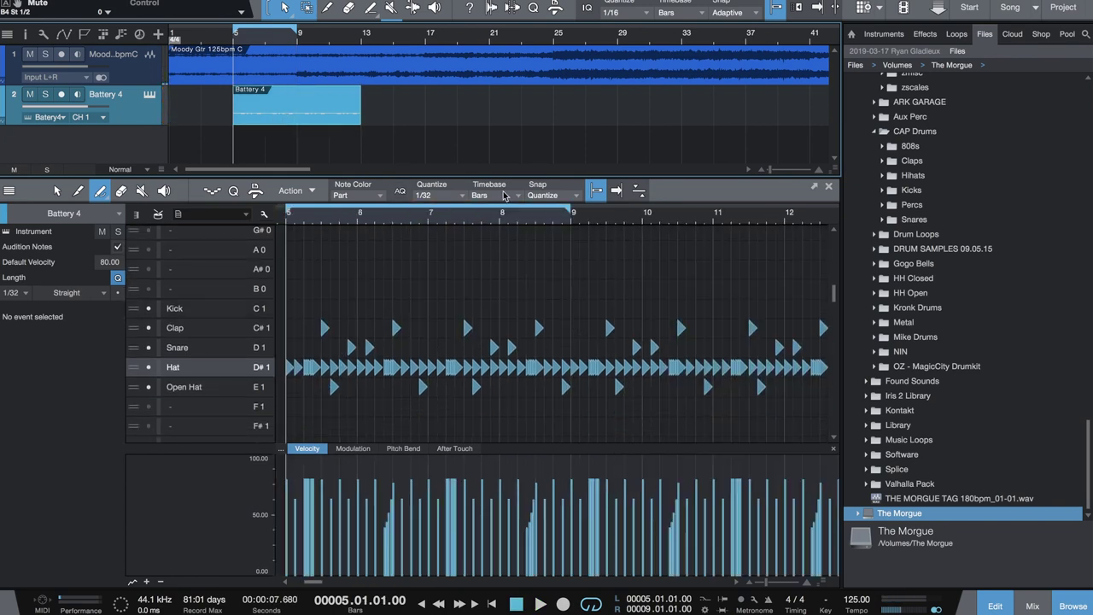
Step: Set the note grid to 1/8, audition the pattern and add a kick near bar 10.3
{"action": "key", "text": "space"}
{"action": "key", "text": "e"}
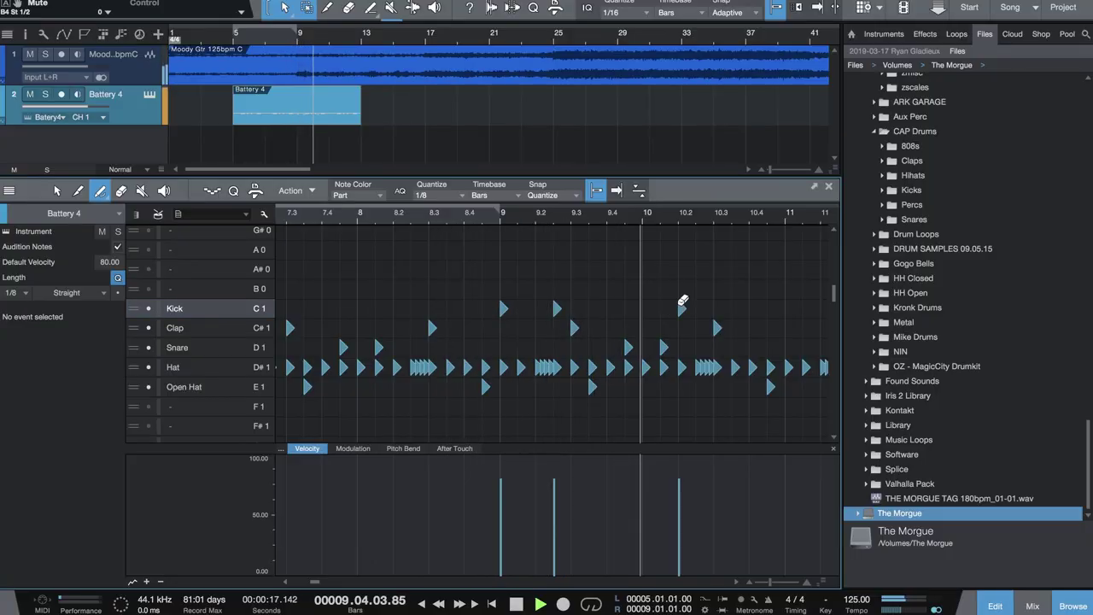
{"action": "key", "text": "space"}
{"action": "key", "text": "space"}
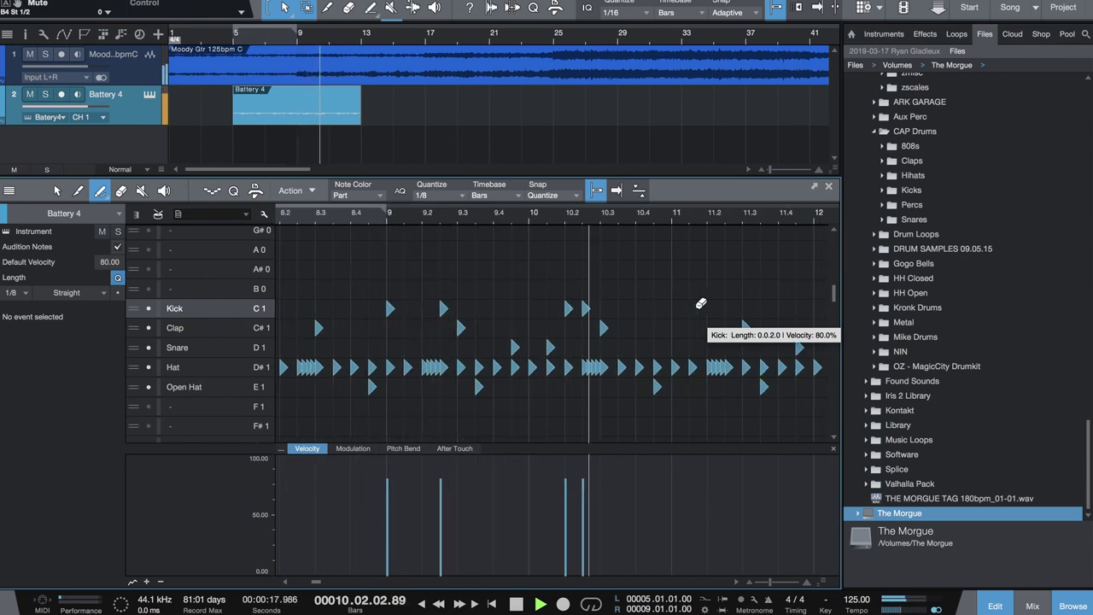
{"action": "left_click", "coordinate": [621, 307]}
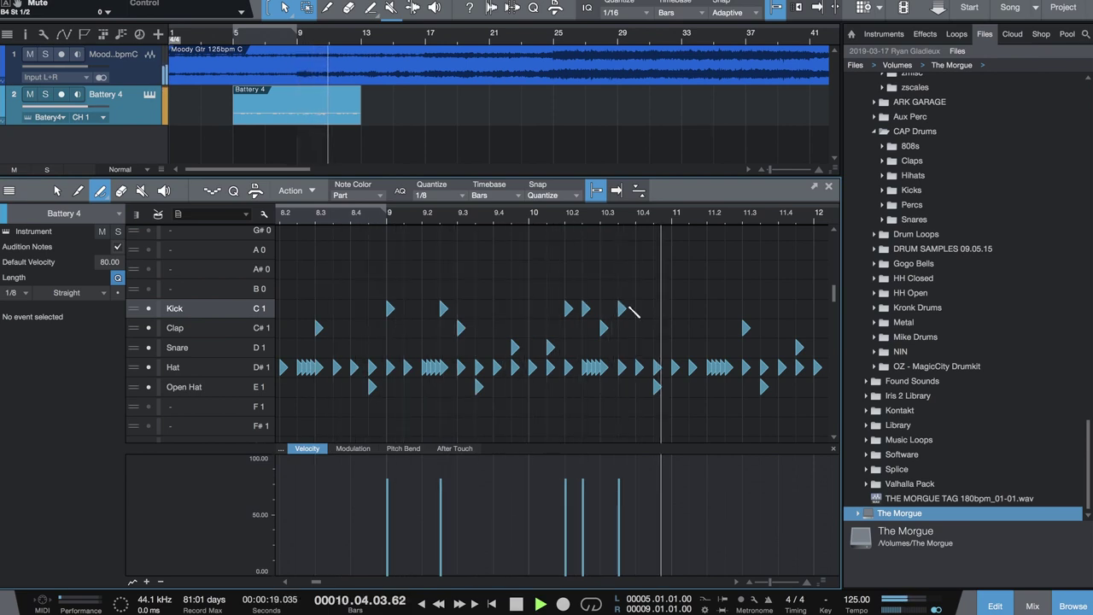
{"action": "key", "text": "space"}
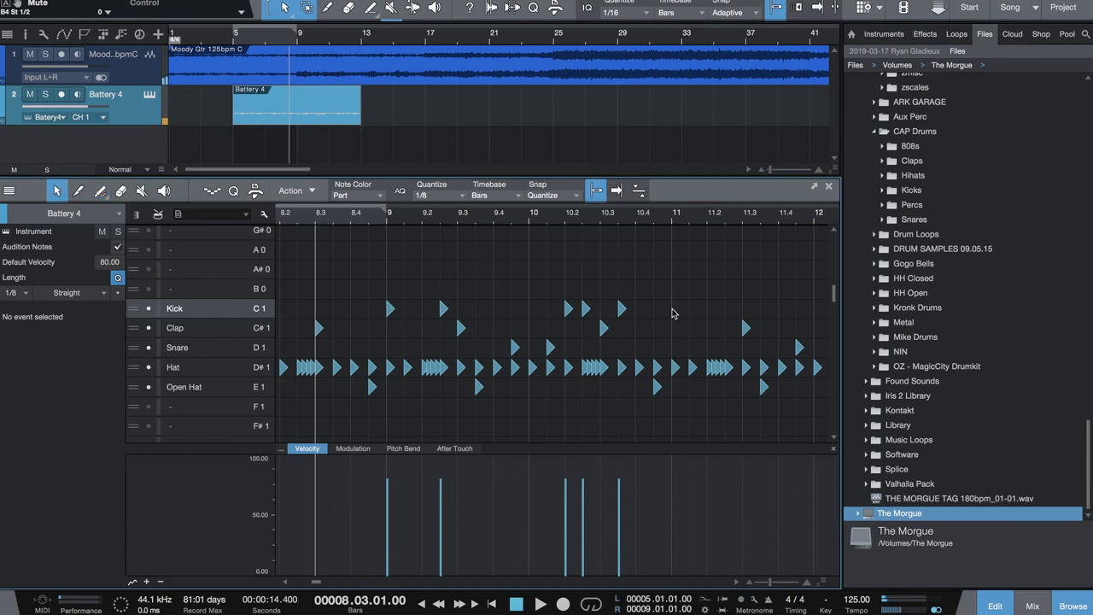
Step: Duplicate five kick notes from bars 9–10 two bars later and audition from bar 11.3
{"action": "left_click_drag", "start_coordinate": [662, 318], "coordinate": [374, 304]}
{"action": "key", "text": "ctrl+d"}
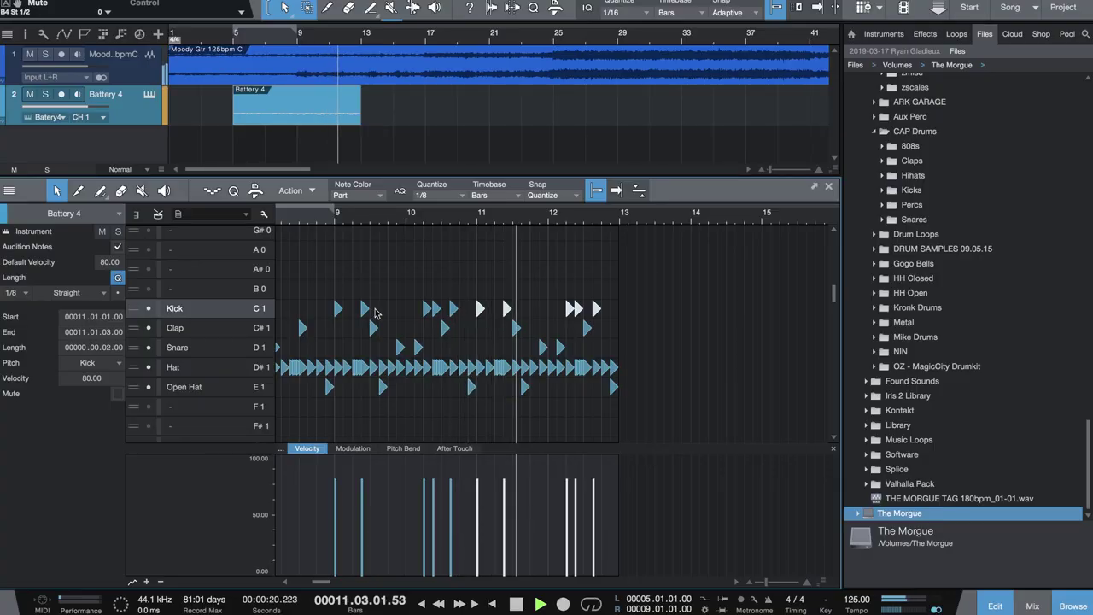
{"action": "key", "text": "space"}
{"action": "left_click_drag", "start_coordinate": [523, 223], "coordinate": [526, 225]}
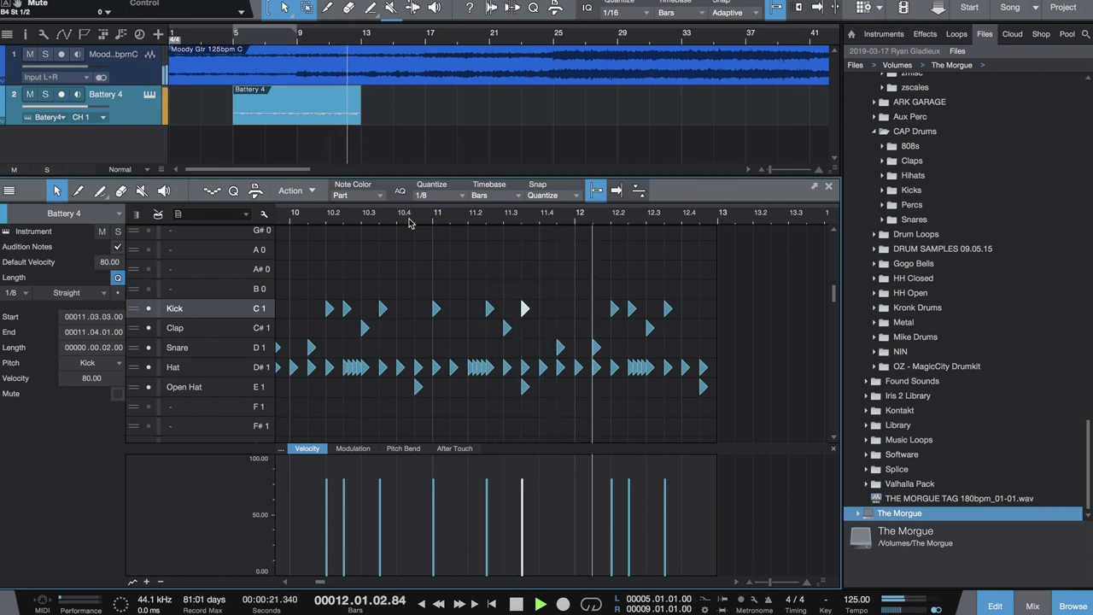
{"action": "key", "text": "space"}
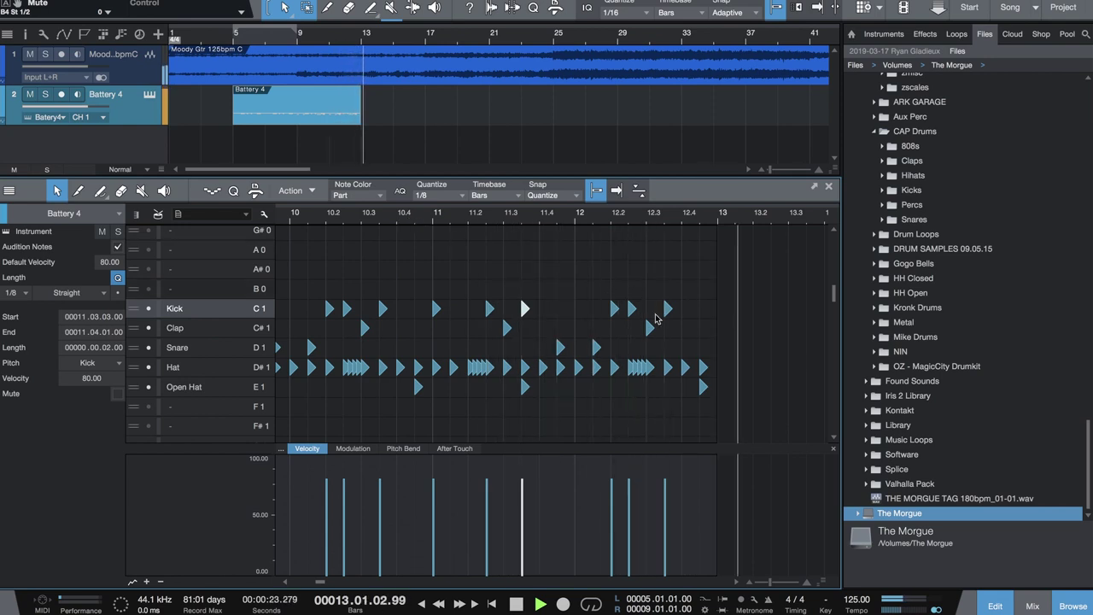
{"action": "left_click", "coordinate": [705, 389]}
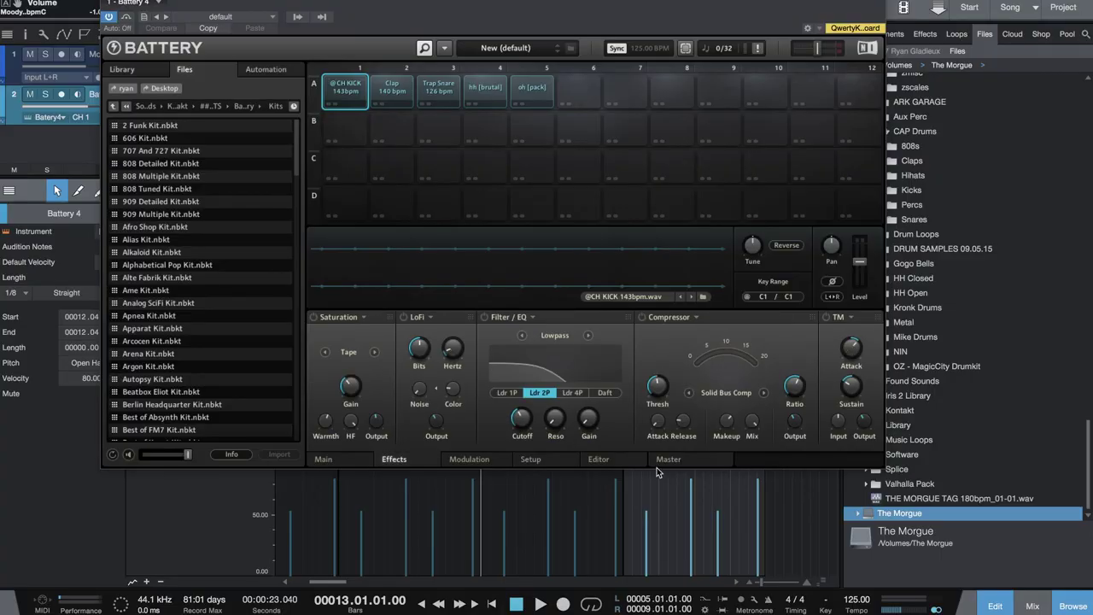
Step: Show the kick sample's waveform in Battery 4's Editor, then its Master page with reverb, delay, compressor and limiter
{"action": "left_click", "coordinate": [600, 460]}
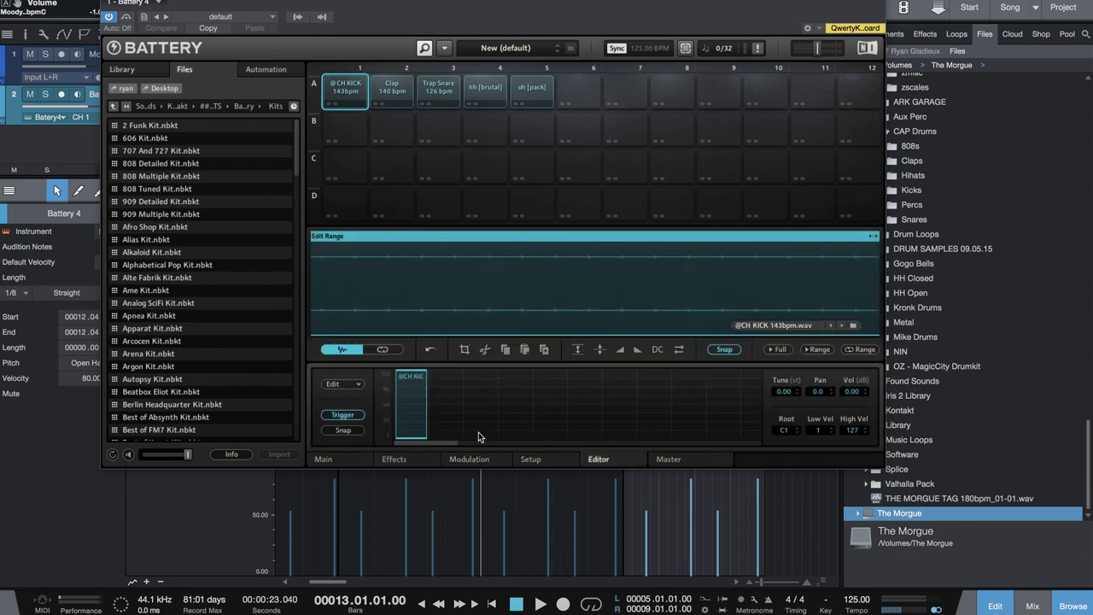
{"action": "left_click", "coordinate": [669, 460]}
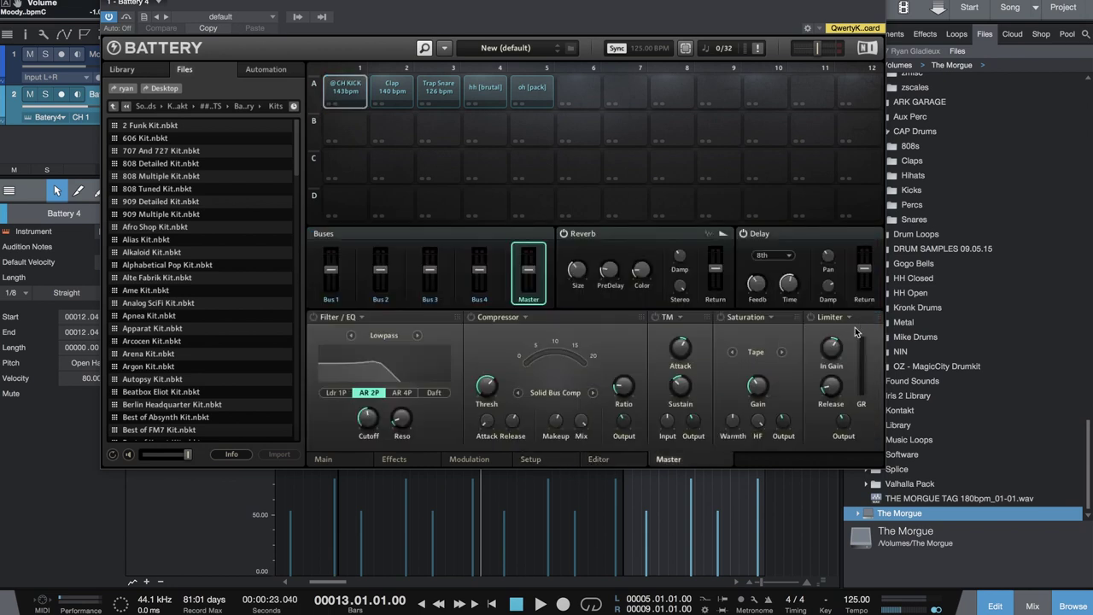